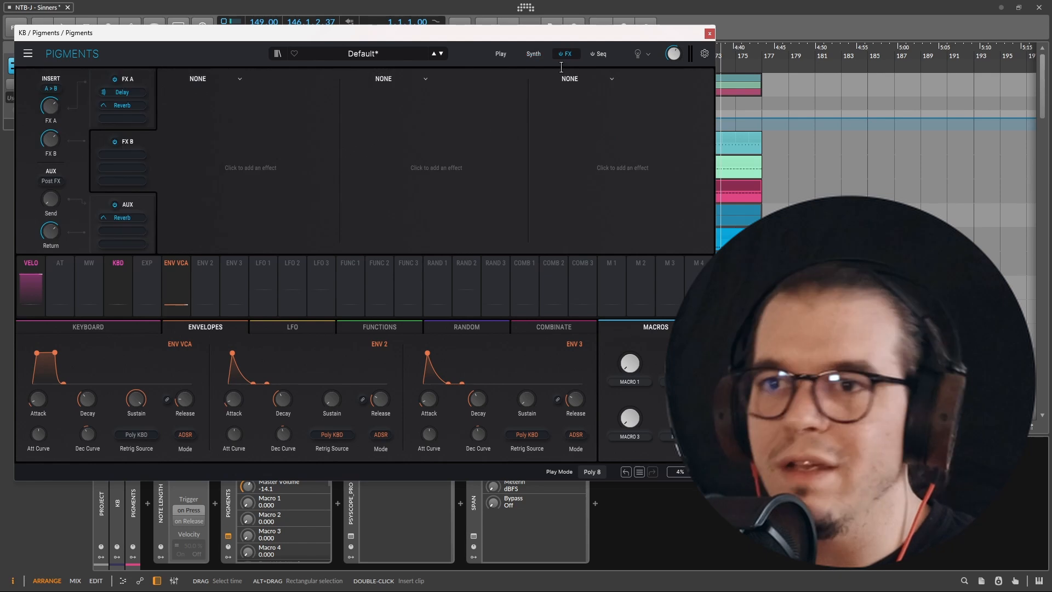
Look through the effect types offered for FX B's first slot and the filter types offered for Filter 1.
click(197, 80)
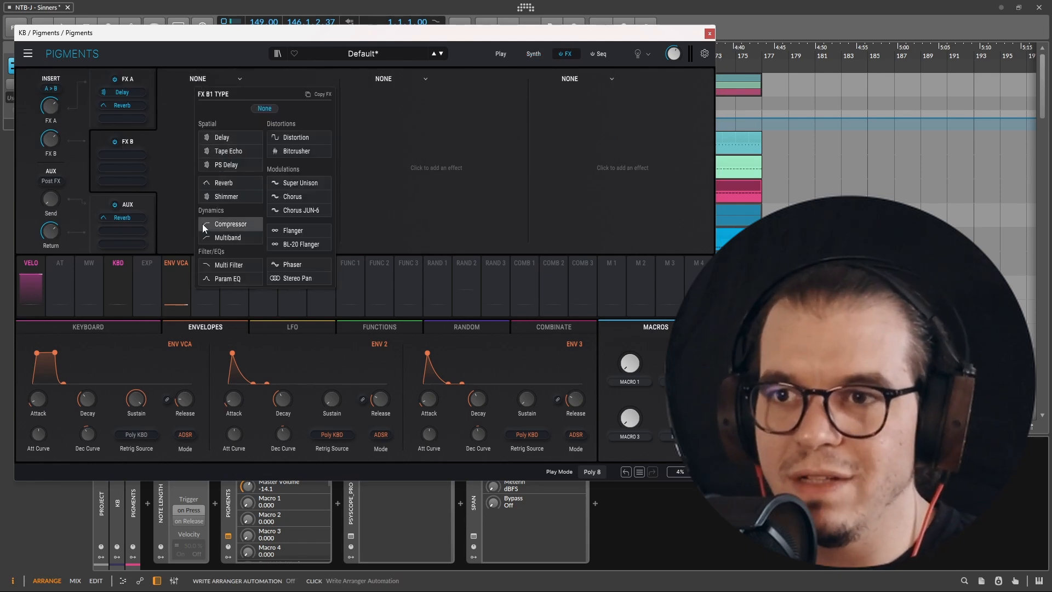
click(192, 139)
click(532, 53)
click(561, 88)
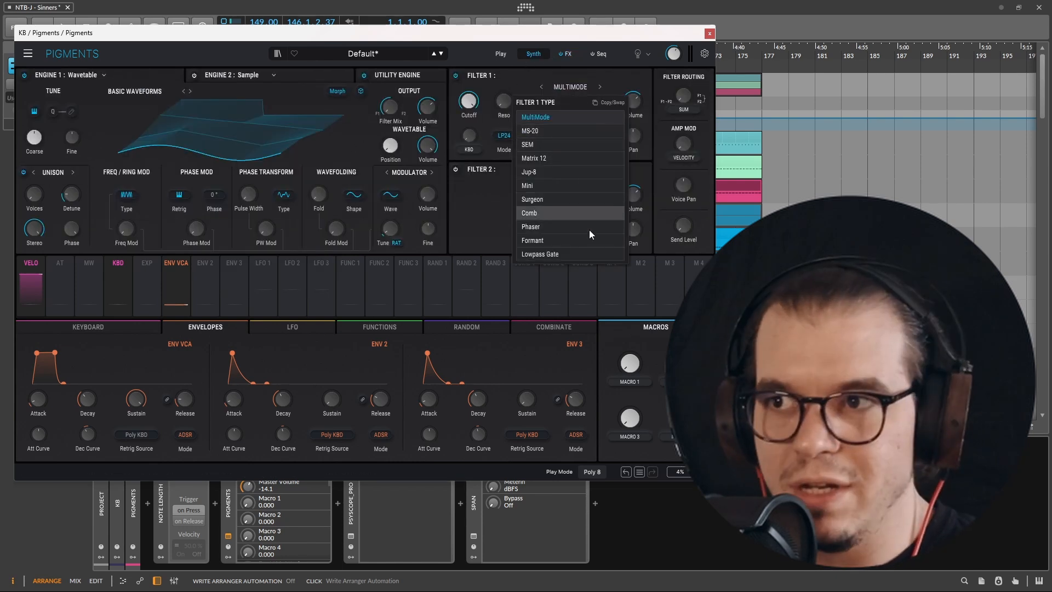
click(488, 199)
Compare the simplified Play view with the detailed Synth view and try out the master volume.
click(502, 57)
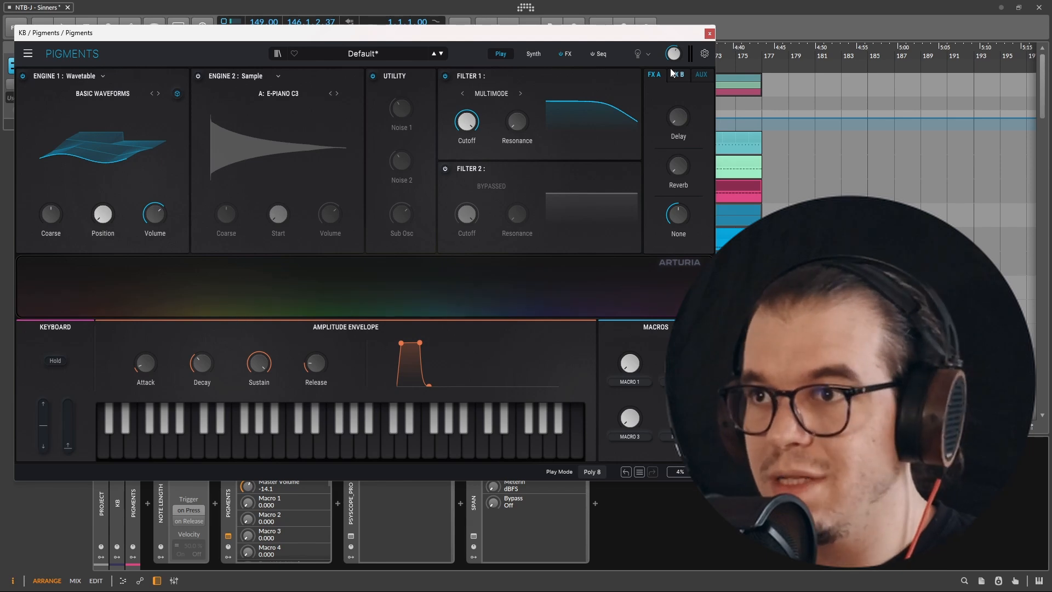
click(533, 55)
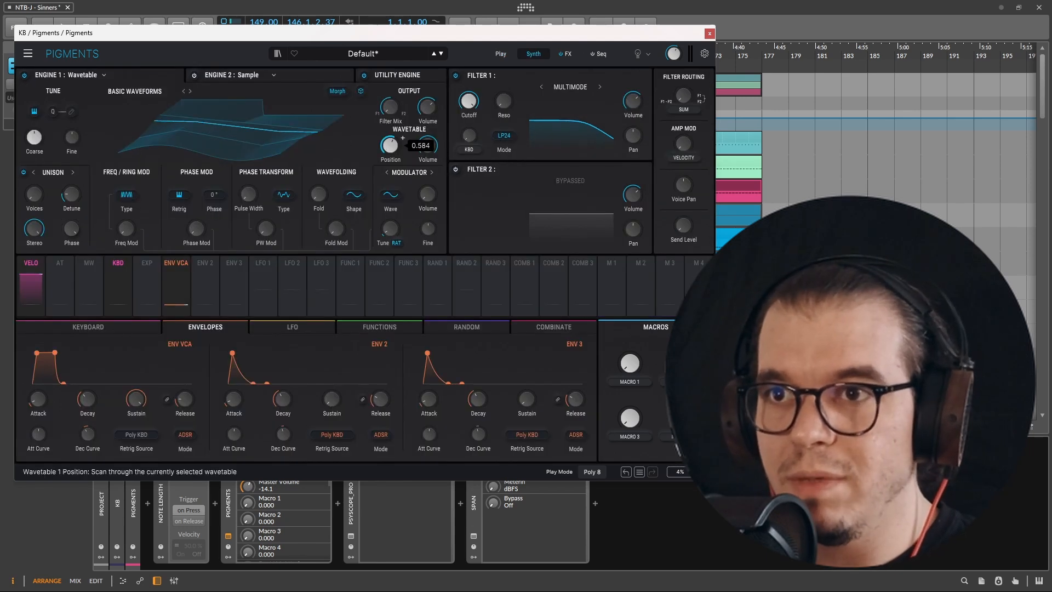
click(500, 54)
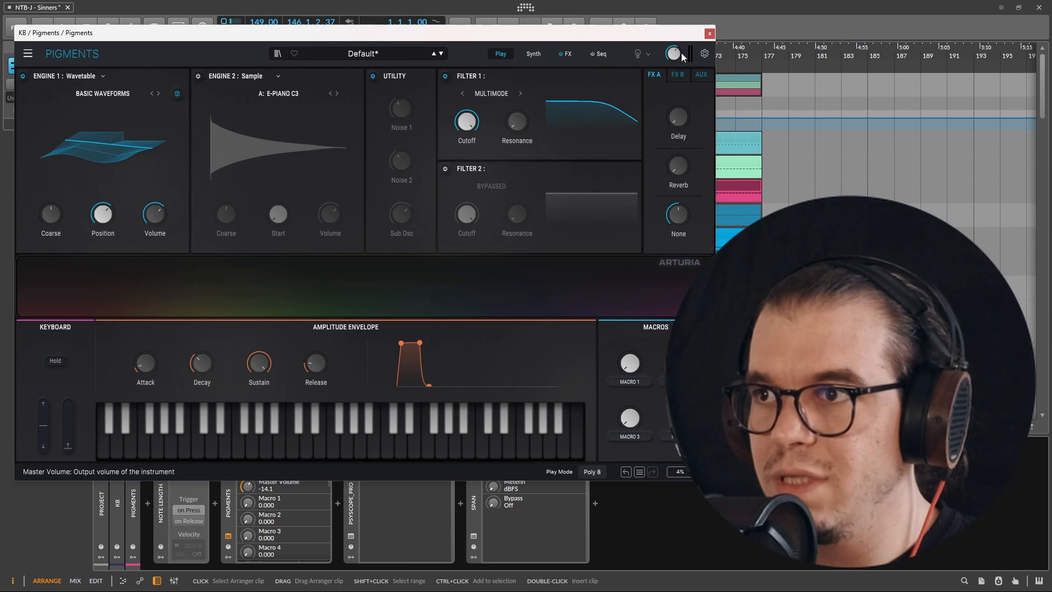
drag(681, 54, 681, 126)
key(space)
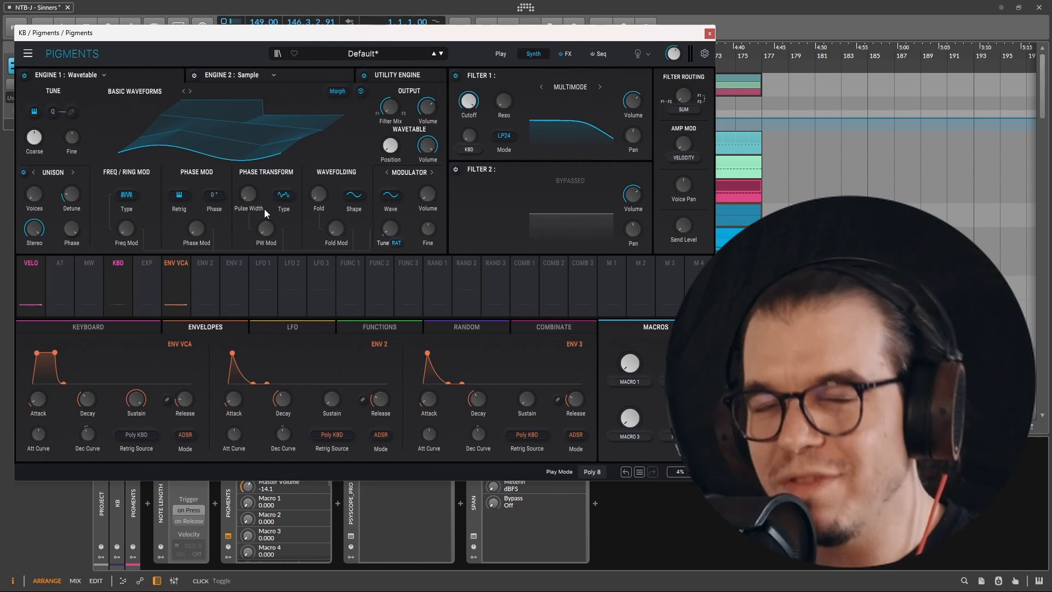
Show Engine 1's wavetable as a flat 2D waveform and try shifting the oscillator phase.
mouse_move(217, 198)
mouse_down()
mouse_move(217, 181)
mouse_move(214, 202)
mouse_up()
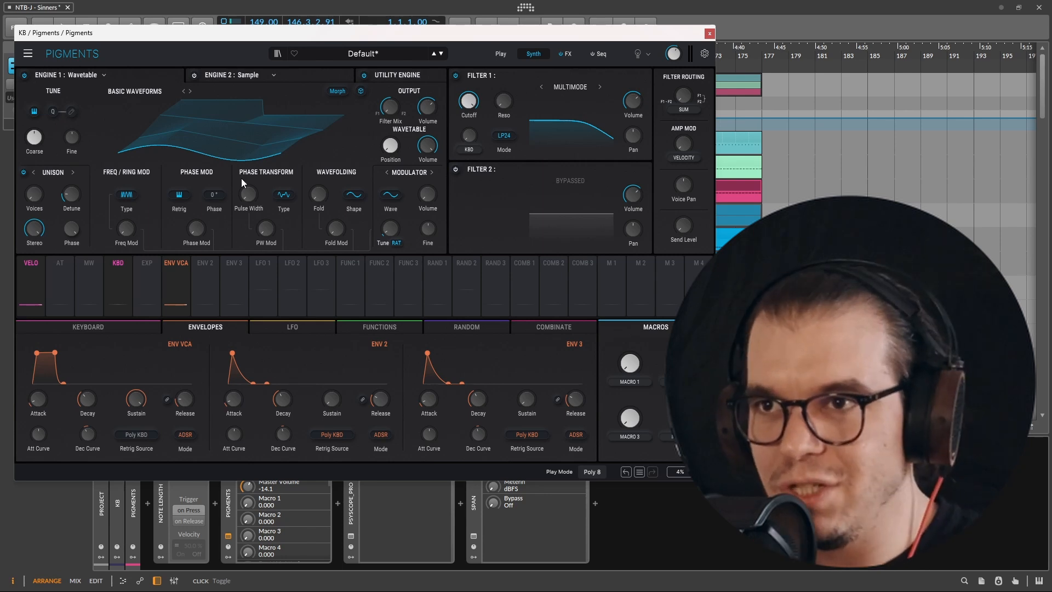
click(361, 89)
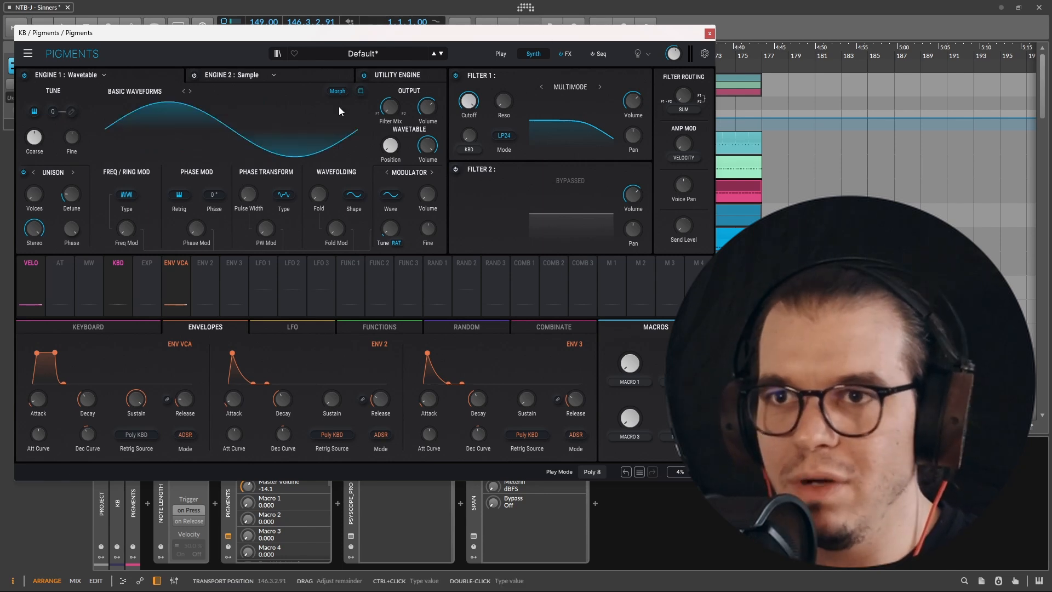
drag(213, 195, 202, 216)
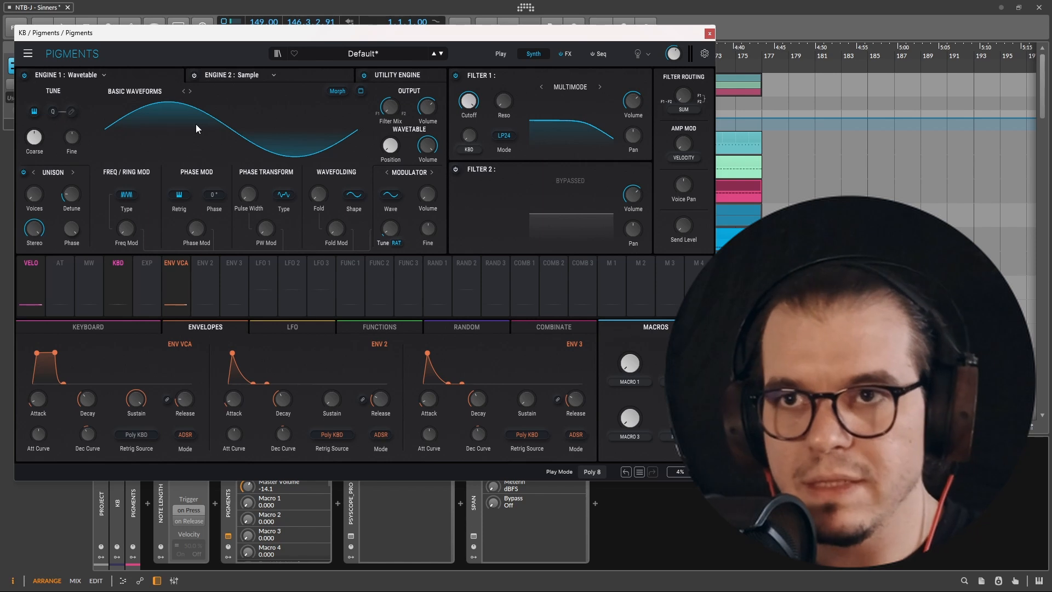
Load the Boog Saw Drive wavetable in Engine 1 and set its oscillator phase to 270°.
click(163, 91)
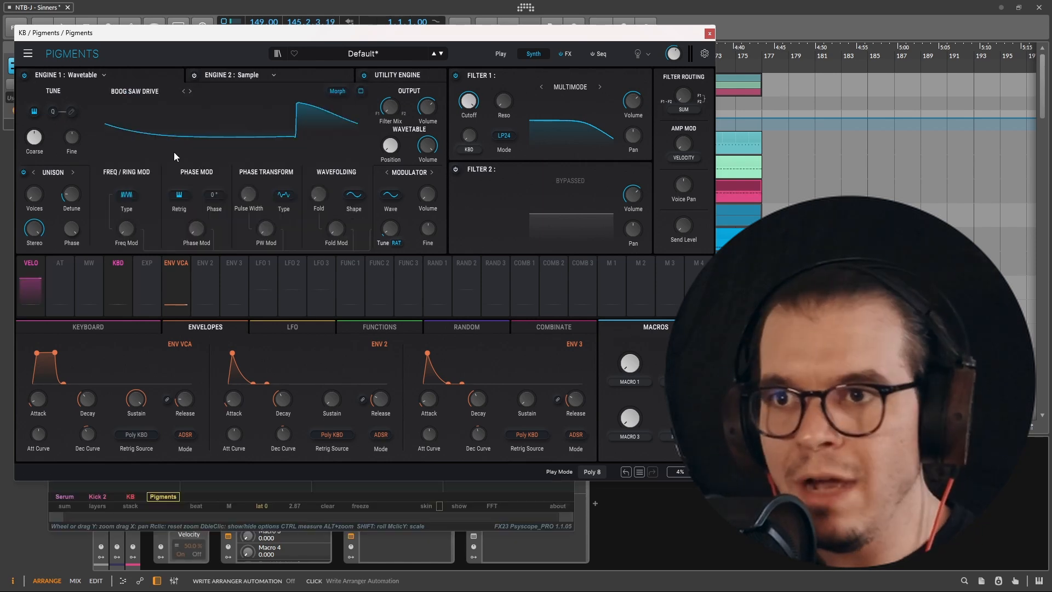
drag(214, 195, 214, 190)
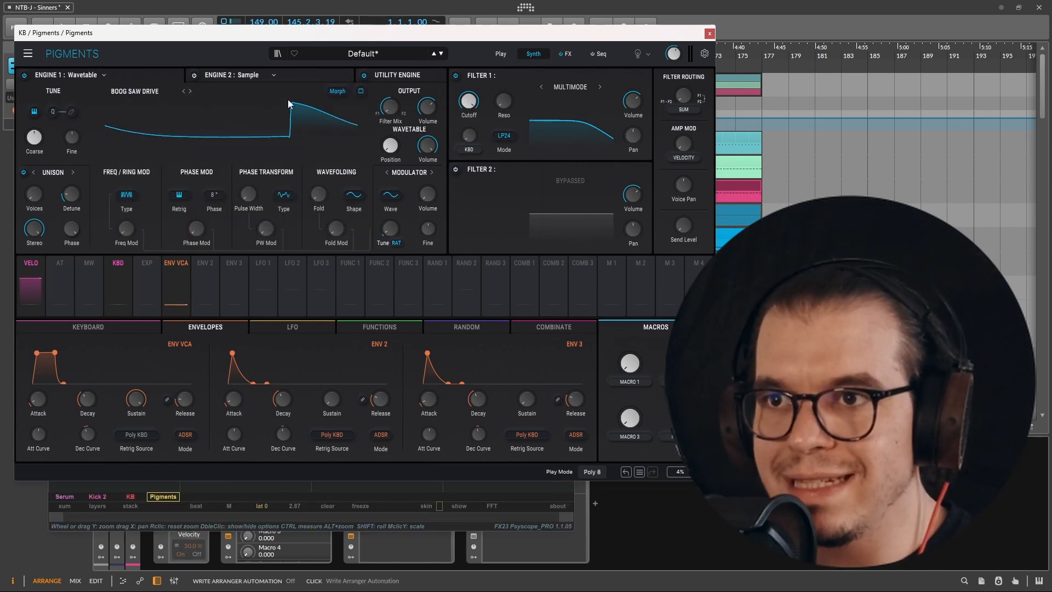
drag(214, 195, 214, 149)
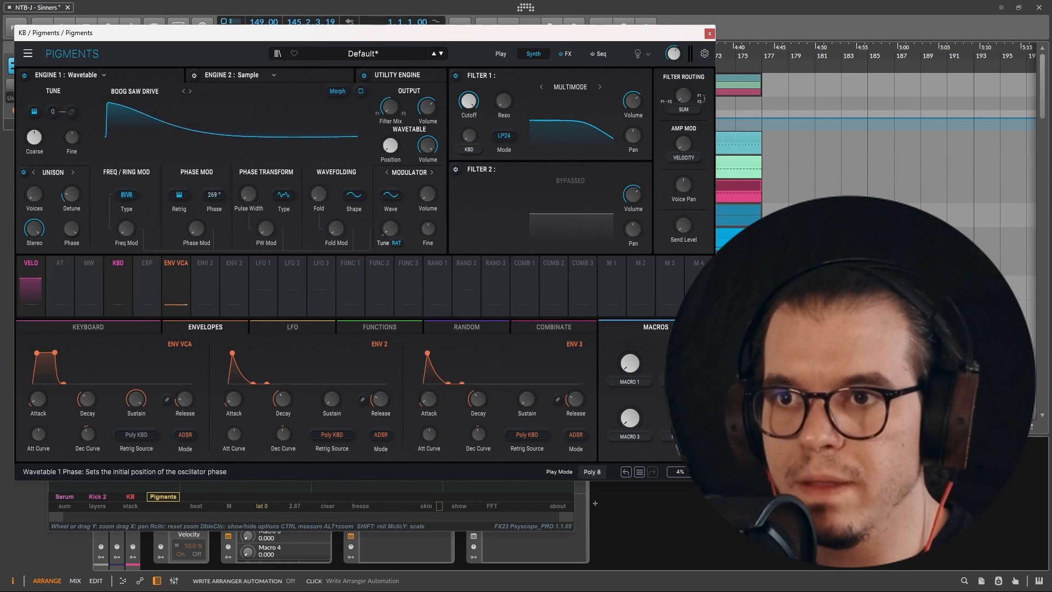
Change Filter 1 to the Jup-8 type and set its cutoff to about 183 Hz.
click(567, 87)
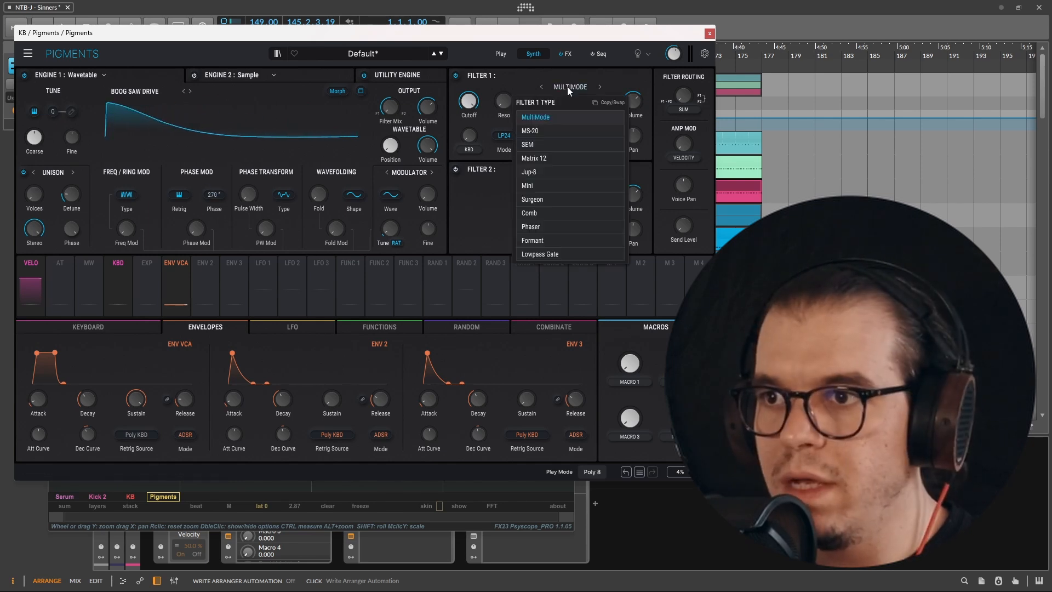
click(553, 172)
mouse_move(481, 93)
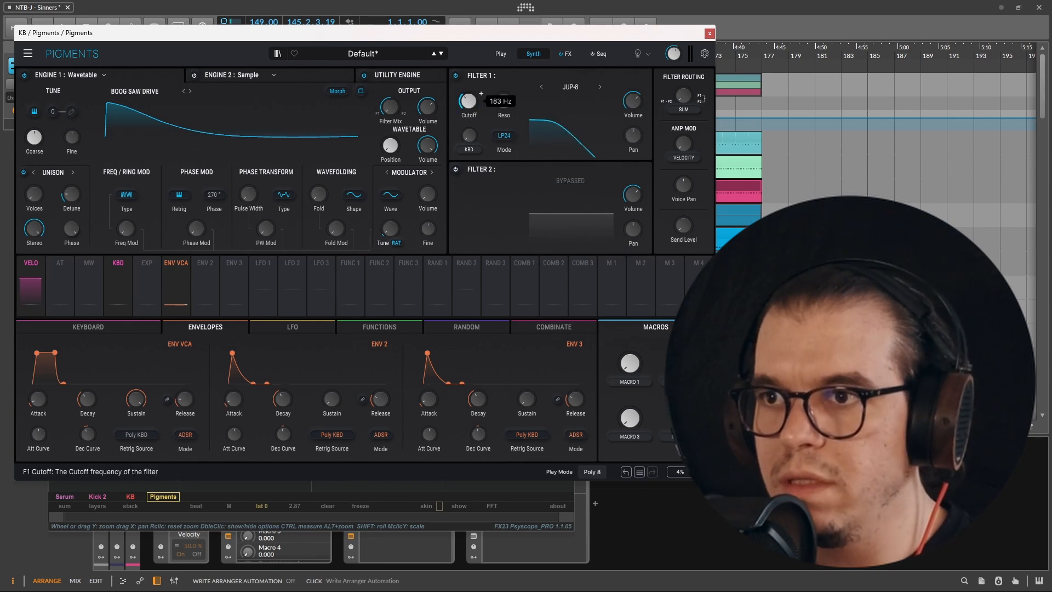
Set Filter 1's FM source to Env 2 and raise the FM amount.
click(469, 148)
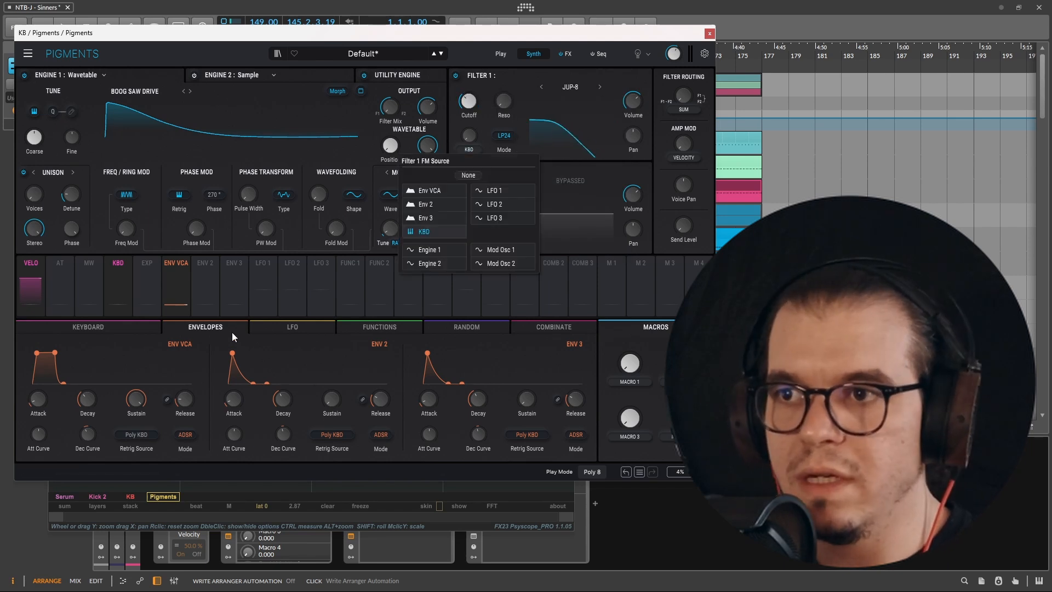
click(443, 206)
drag(469, 134, 468, 123)
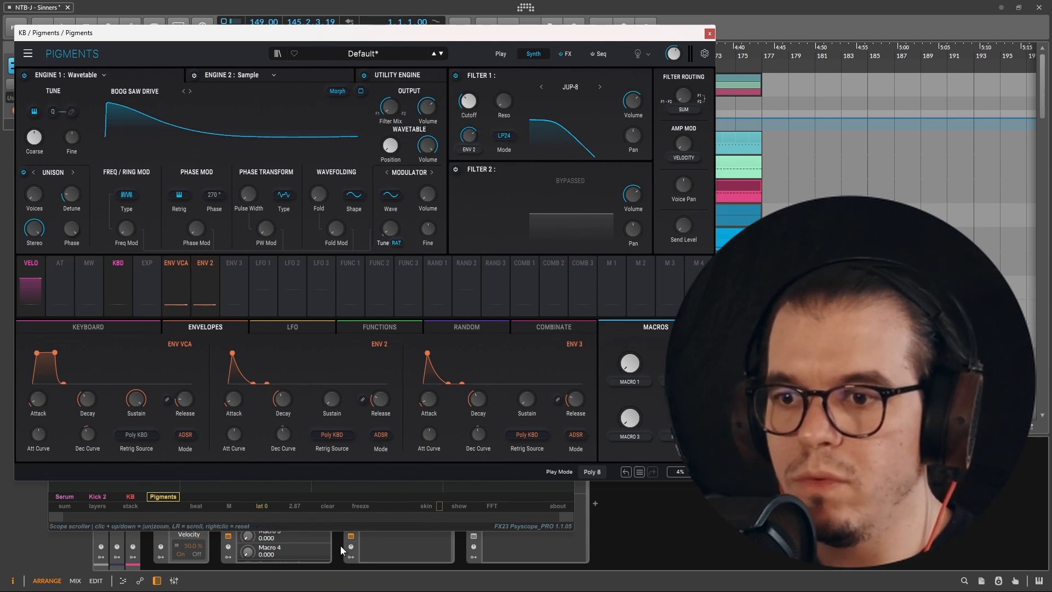
Play the bassline while lowering Engine 1's coarse tuning and shortening Env 2's decay.
key(space)
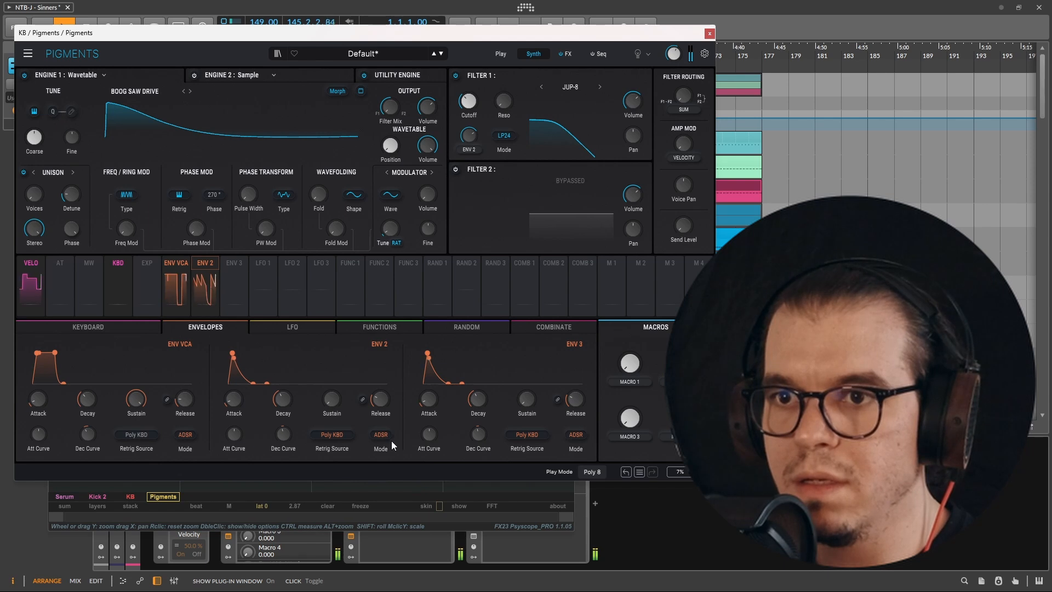
drag(34, 137, 34, 148)
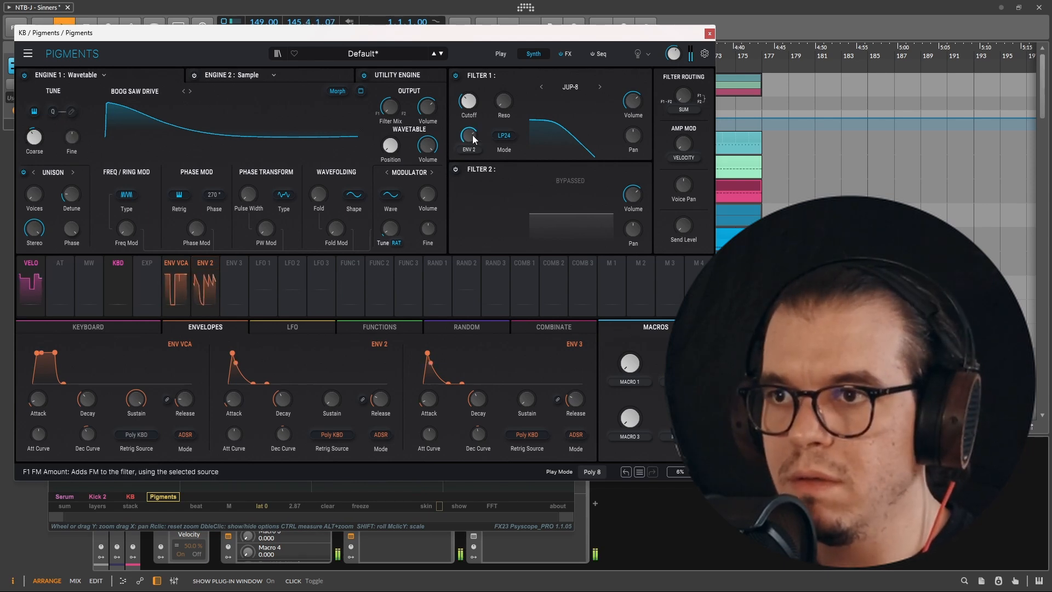
mouse_move(282, 398)
mouse_down()
mouse_move(282, 412)
mouse_move(287, 397)
mouse_up()
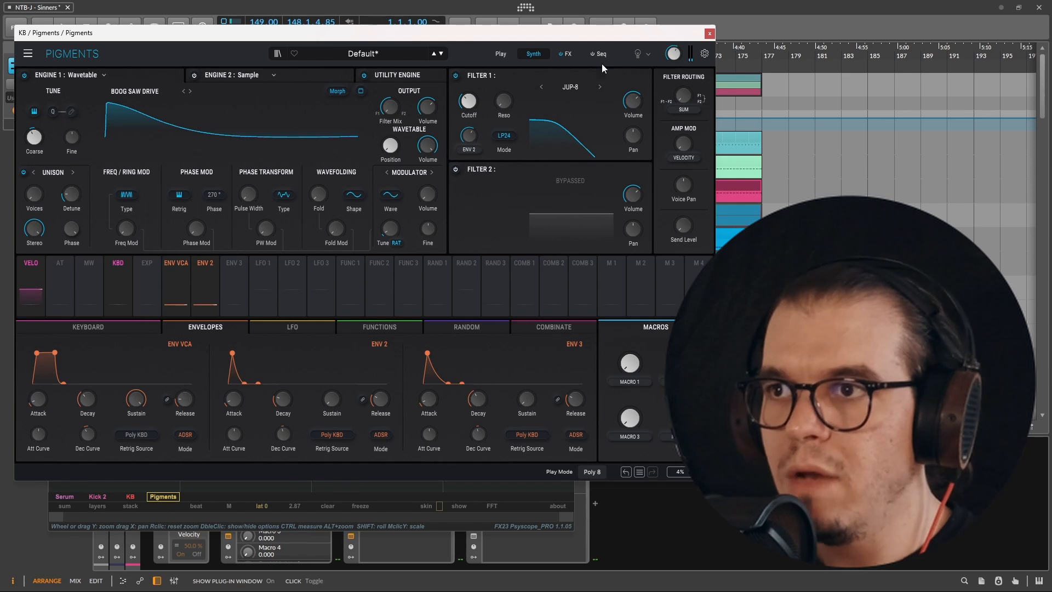
Replace the delay in FX A's first slot with Multiband and turn its Amount down.
click(571, 53)
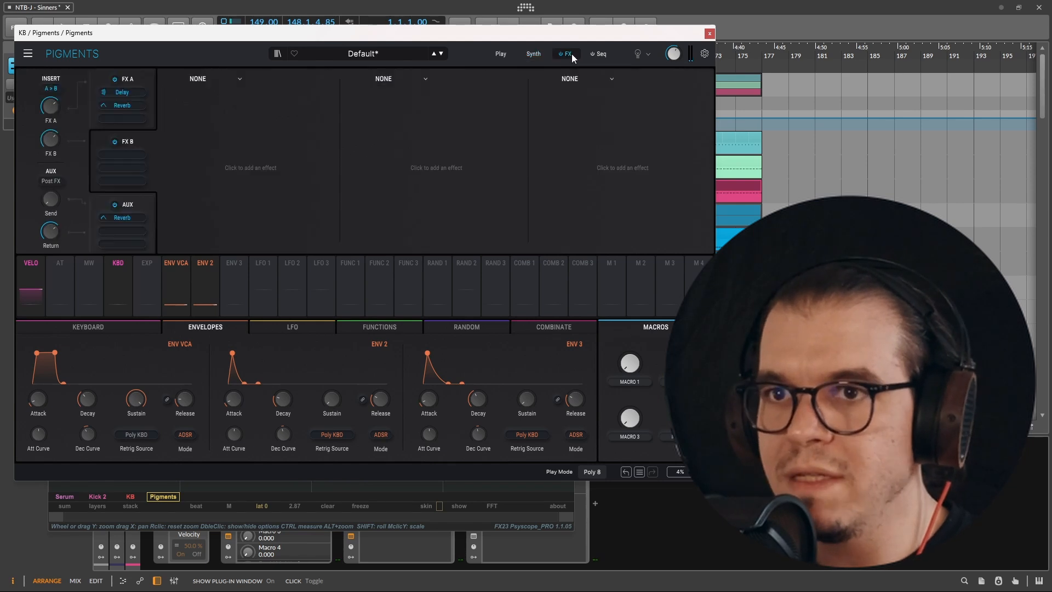
click(128, 80)
click(239, 81)
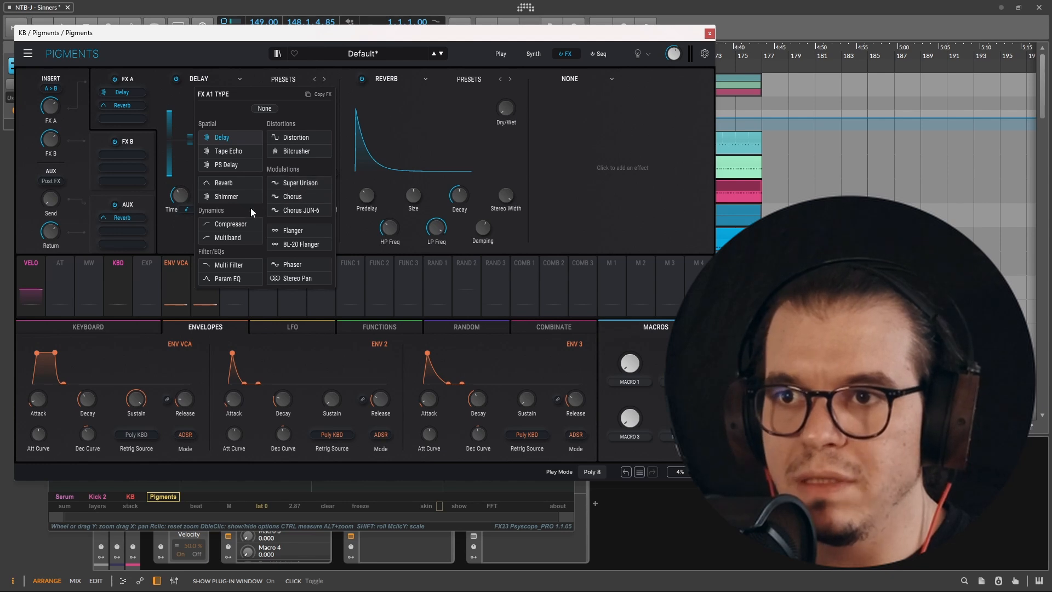
click(245, 237)
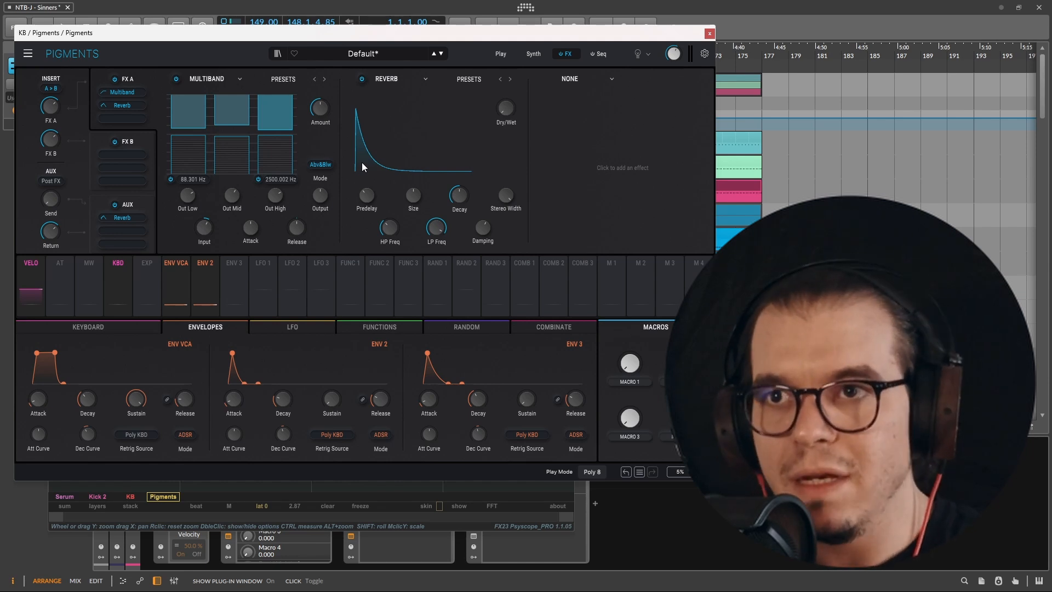
mouse_move(332, 101)
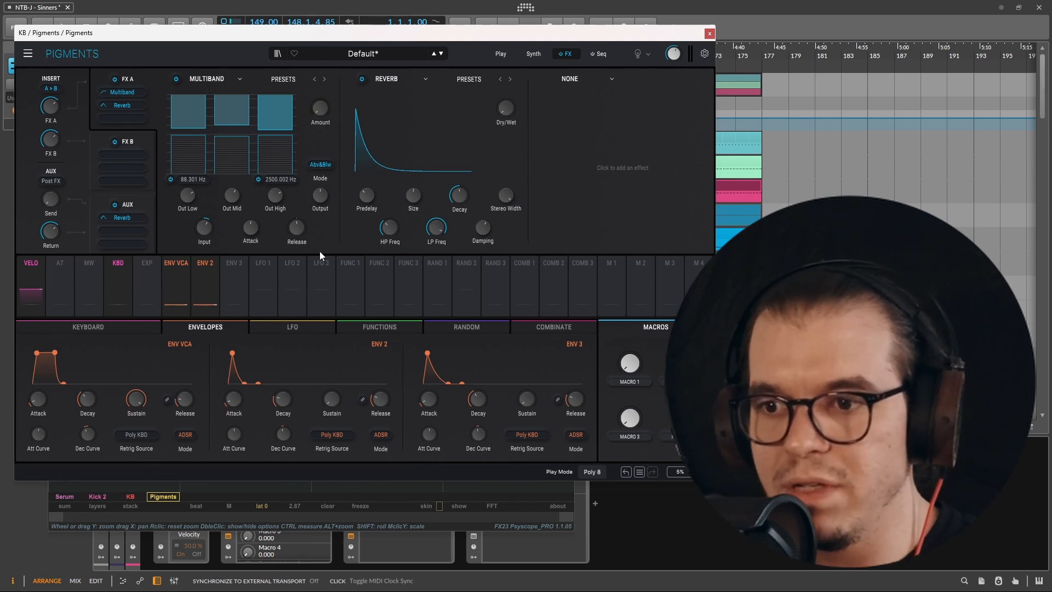
Lower the Multiband's upper crossover to about 677 Hz during playback, with the PsyScope window placed below the synth for monitoring.
click(350, 536)
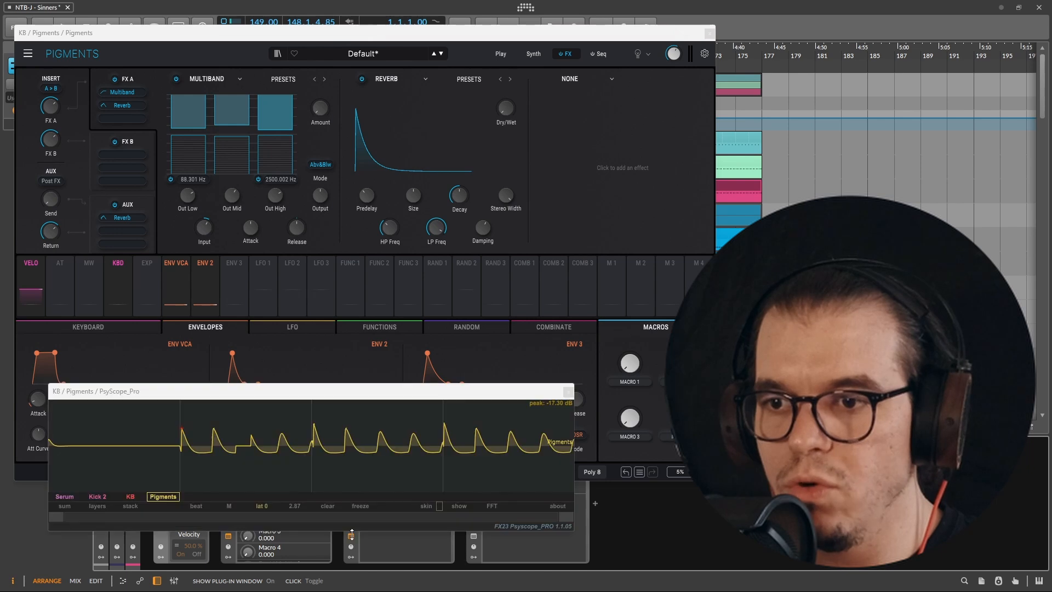
key(space)
drag(281, 179, 281, 206)
click(333, 509)
drag(339, 401, 349, 485)
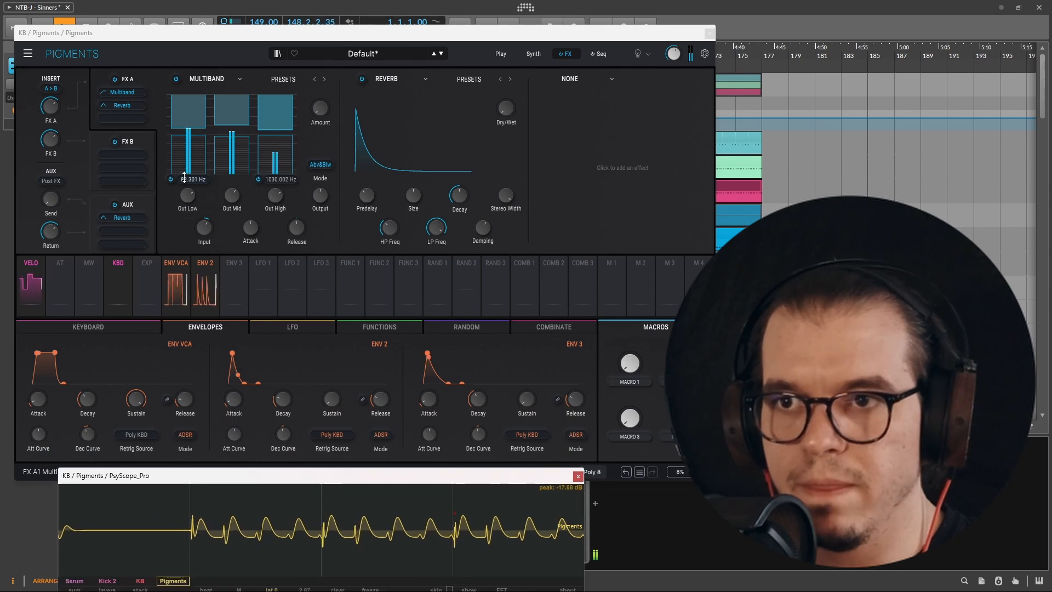
mouse_move(185, 175)
mouse_down()
mouse_move(184, 189)
mouse_move(184, 174)
mouse_up()
drag(283, 180, 283, 191)
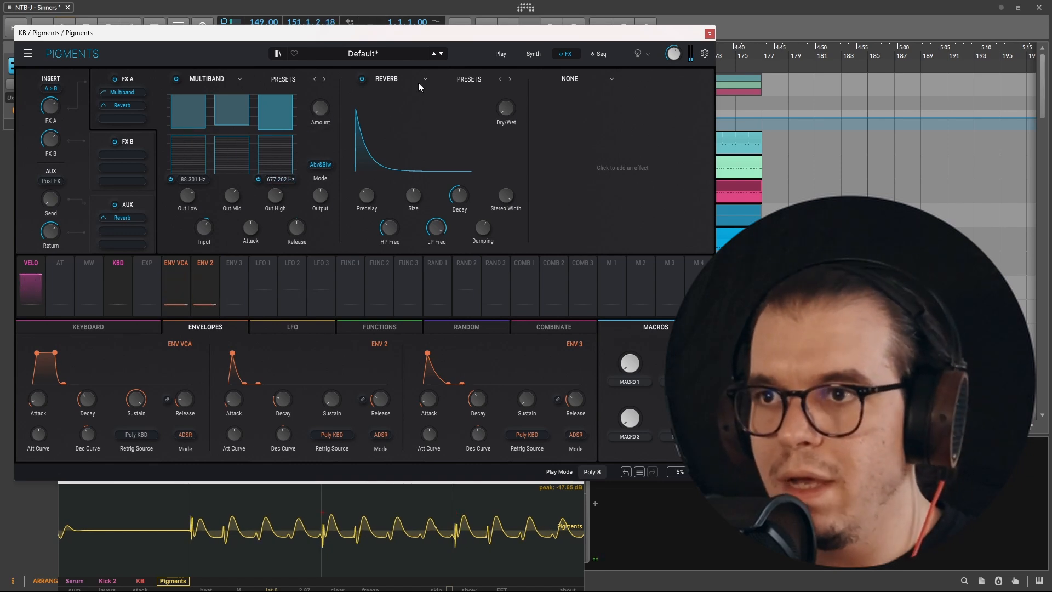
Replace the reverb in FX A's second slot with Distortion and set the distortion type to Germanium.
click(397, 80)
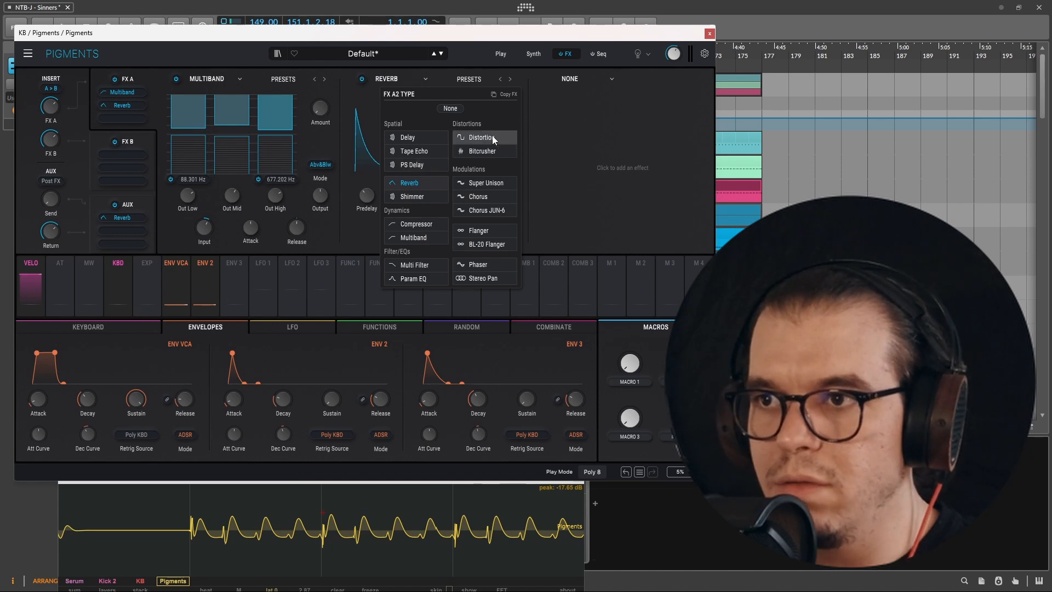
click(491, 137)
click(394, 93)
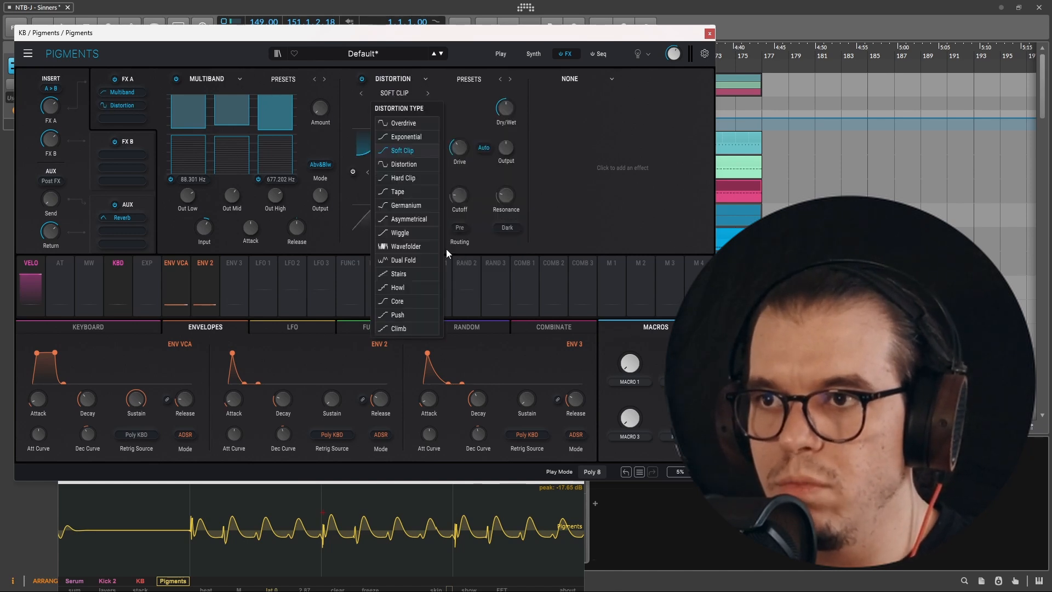
click(422, 204)
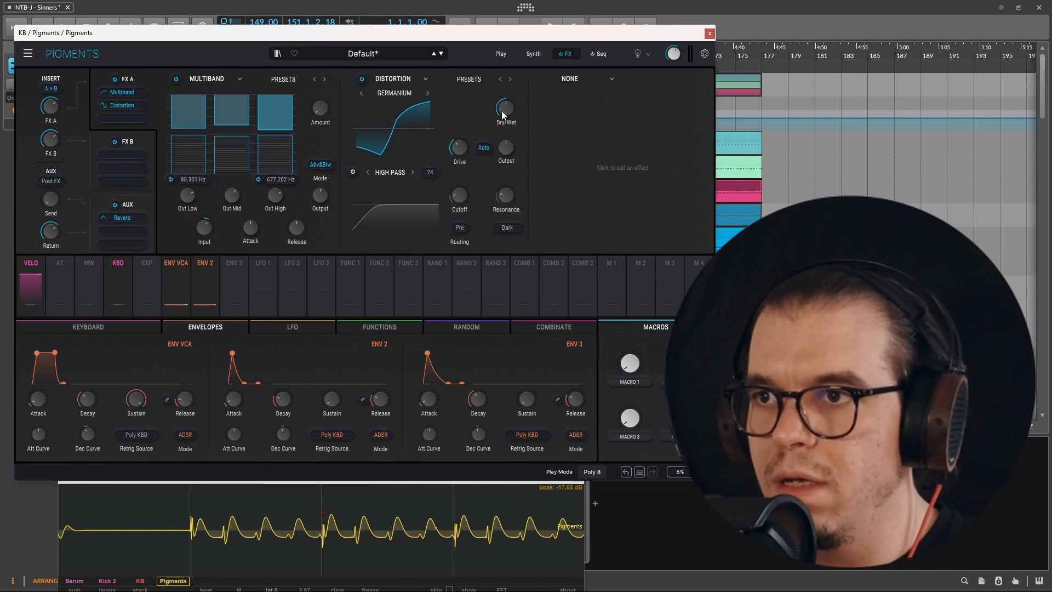
Raise the Germanium distortion's Dry/Wet to fully wet and reduce its drive.
drag(505, 107, 506, 55)
drag(459, 147, 482, 171)
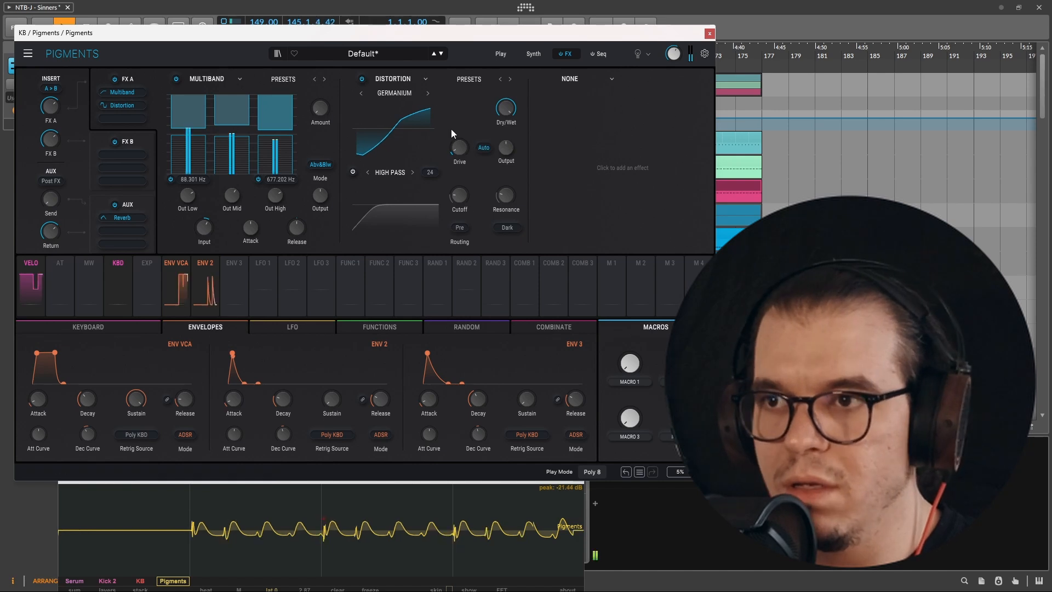
mouse_move(504, 186)
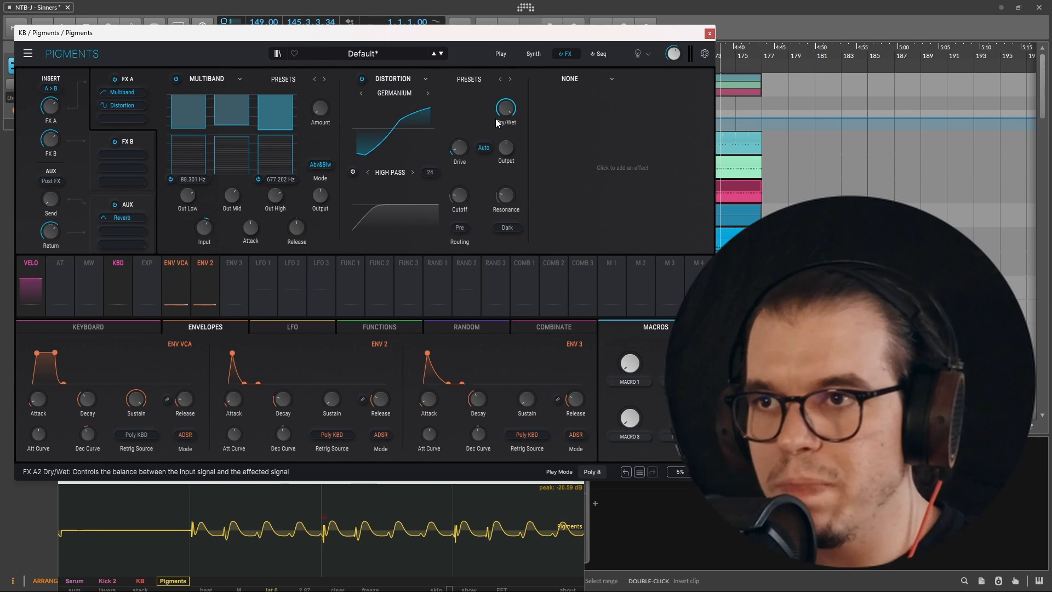
Add a Param EQ in FX A's third slot, pull one of its bands down and audition the bass.
click(584, 77)
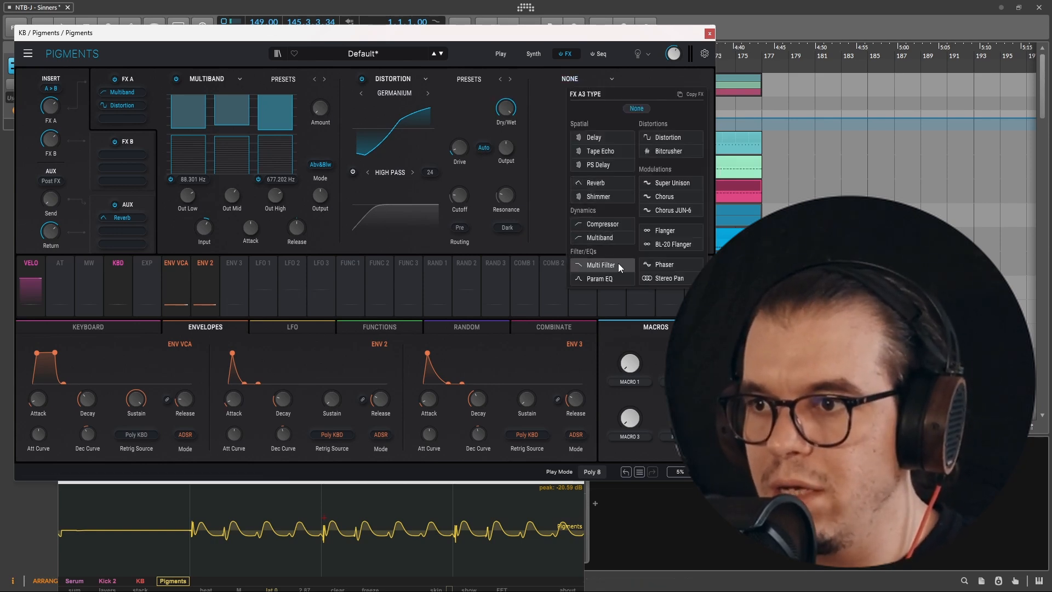
click(602, 278)
drag(620, 140, 604, 151)
key(space)
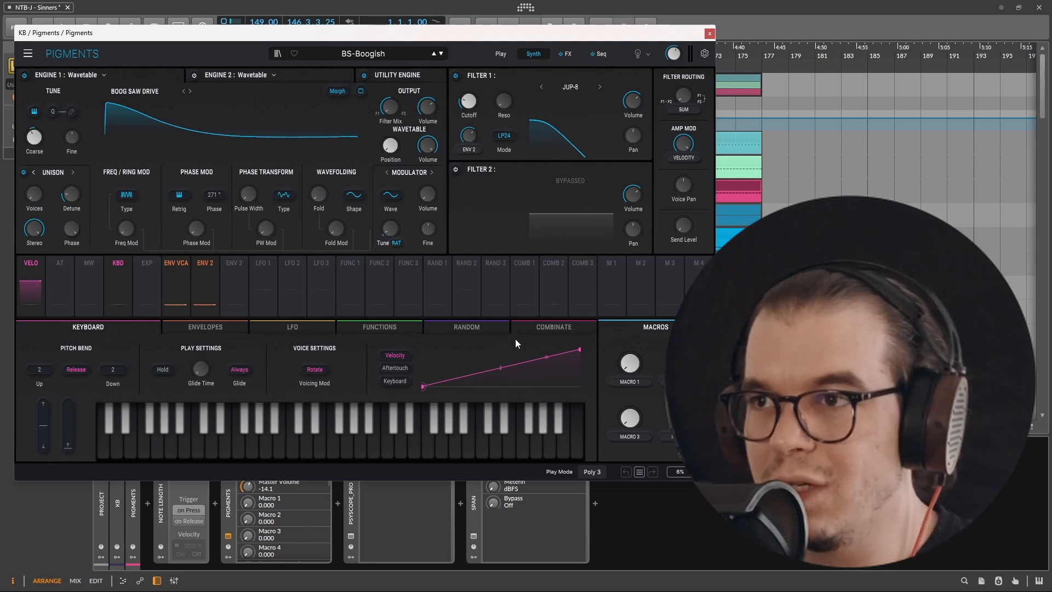
Review the BS-Boogish patch's sequencer settings and saved user sequences, its synth engines and filters, and the FX A and FX B chains.
click(602, 54)
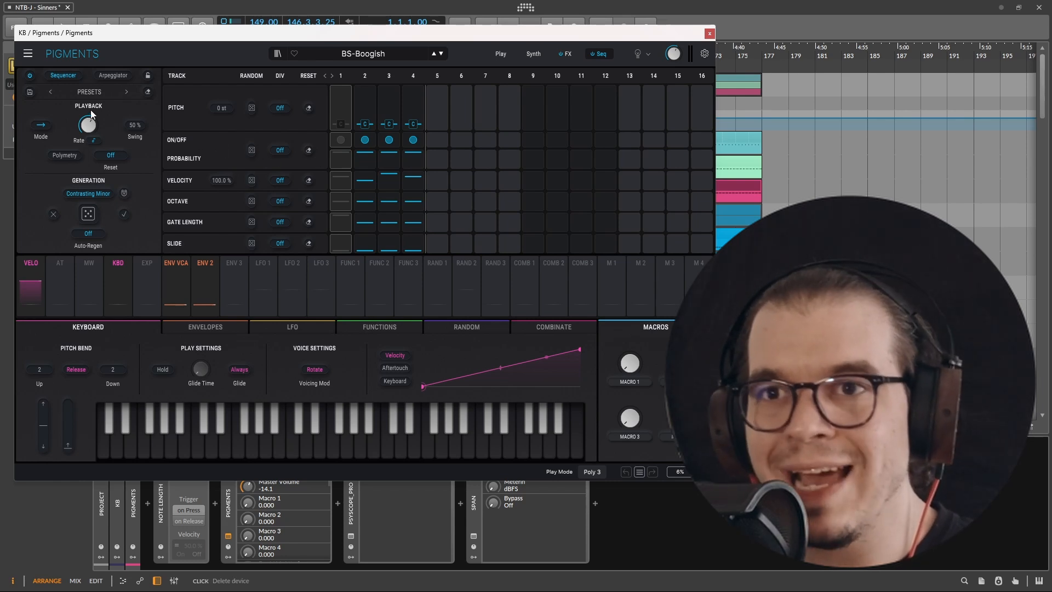
click(73, 93)
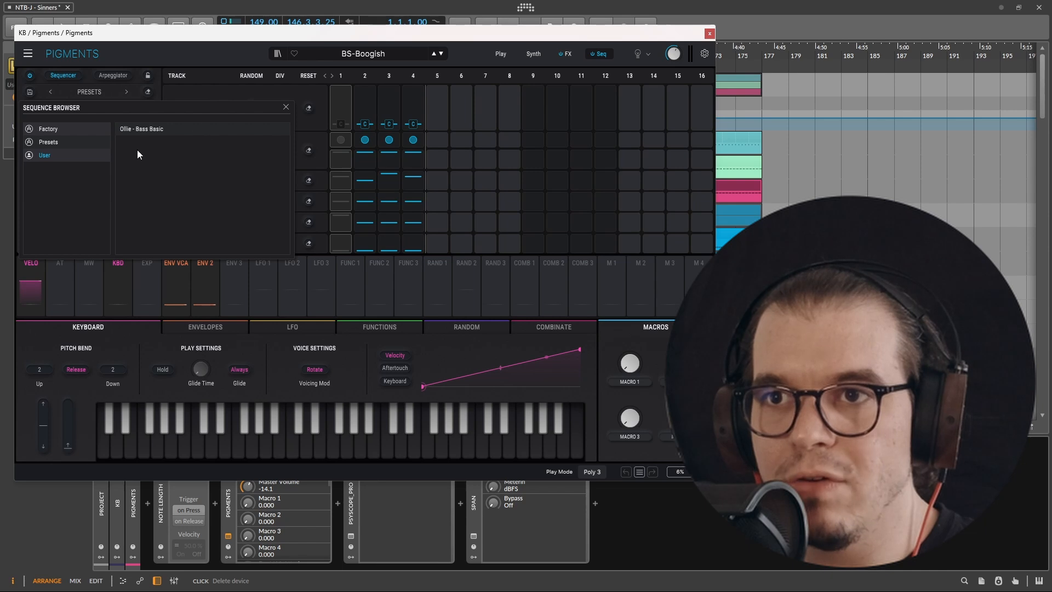
click(285, 107)
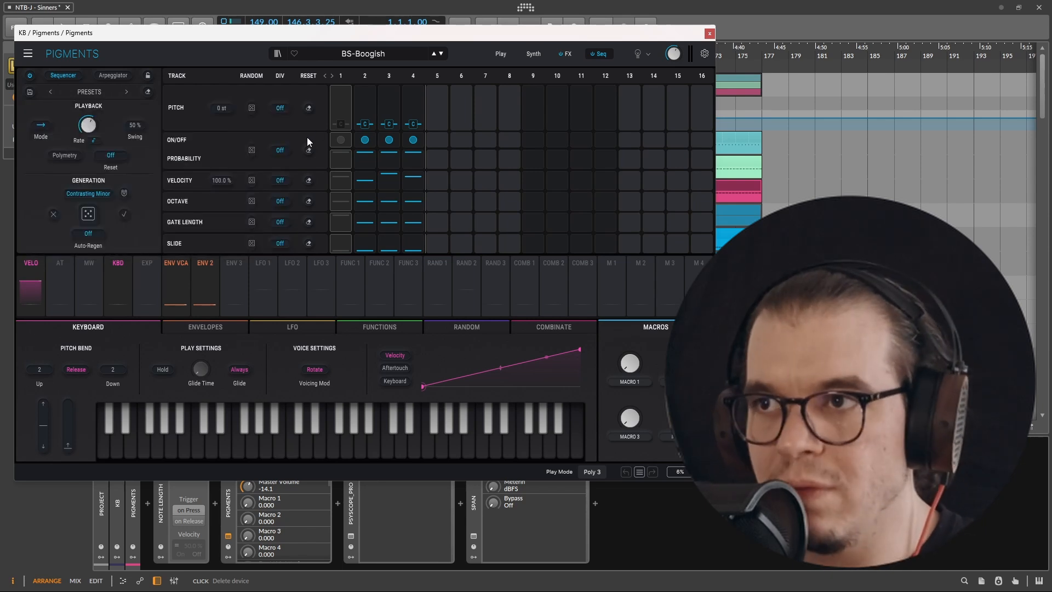
click(533, 53)
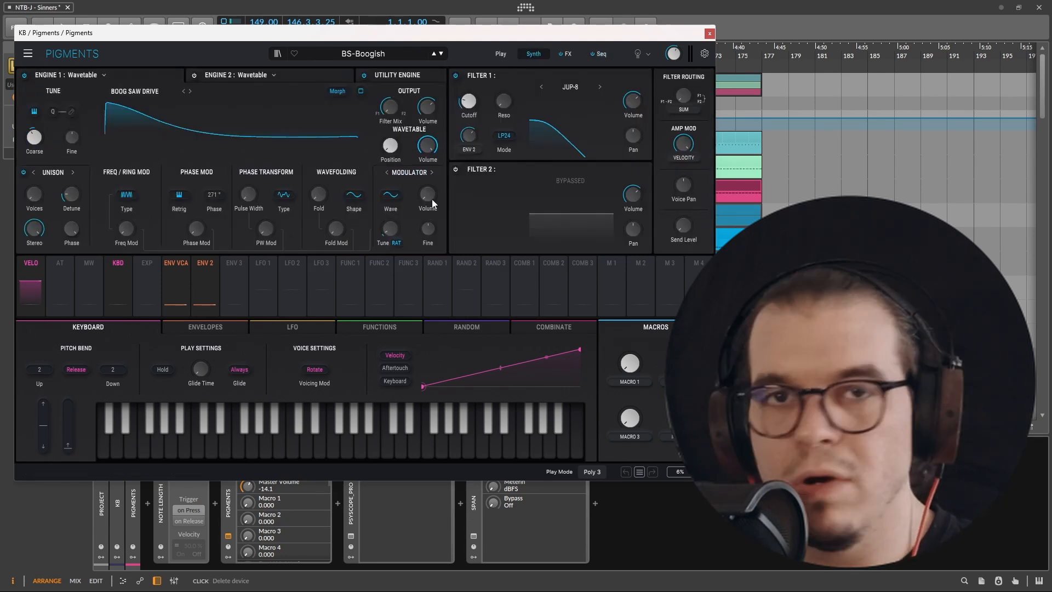
click(566, 53)
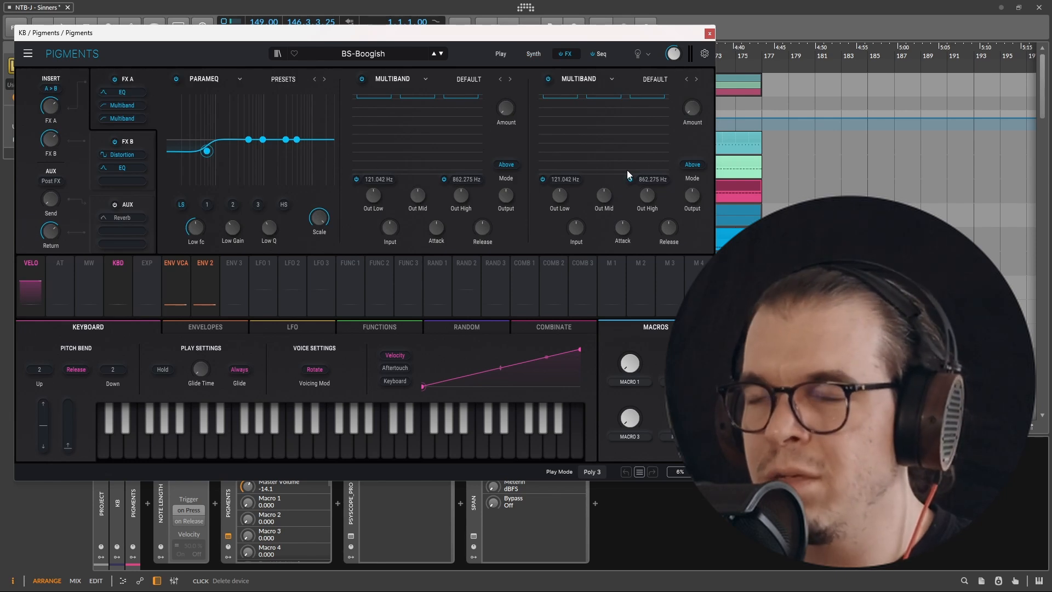
click(146, 143)
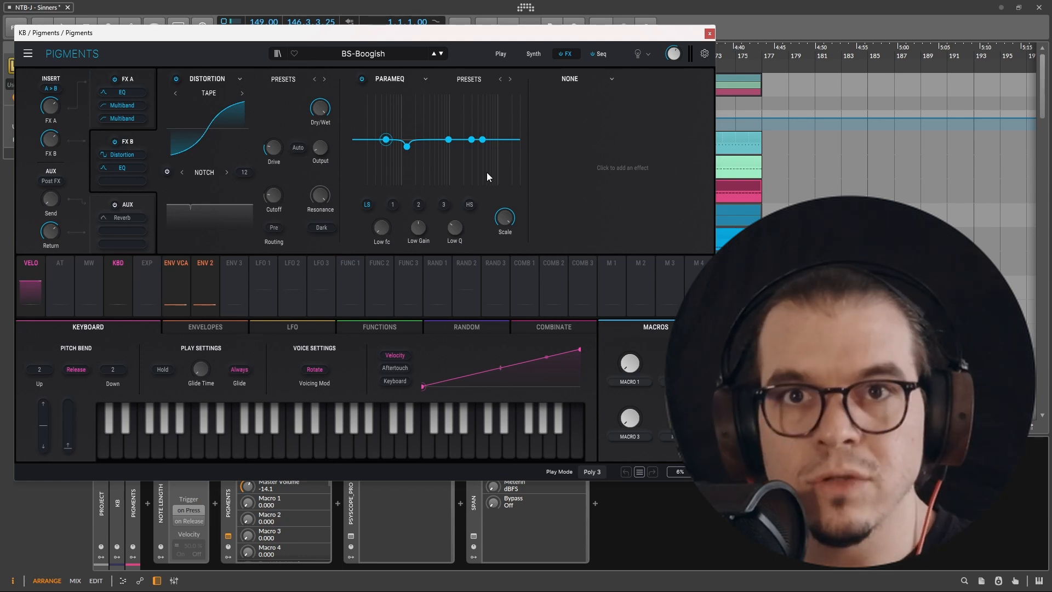
Examine the BS-Acid Test patch's step sequencer and generative scale options, along with its oscillators, filter and envelopes.
click(598, 55)
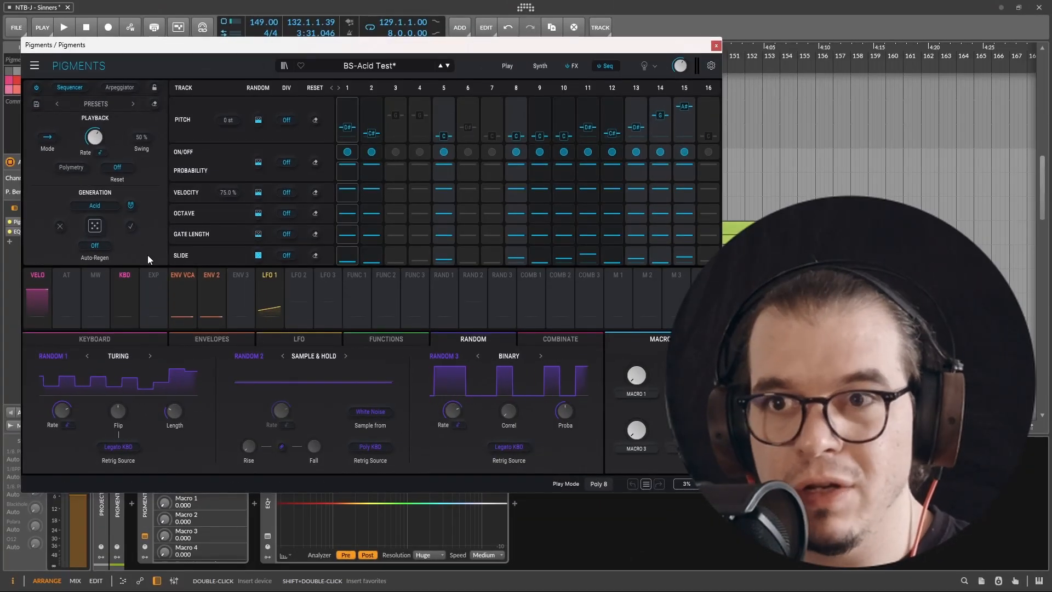
click(107, 208)
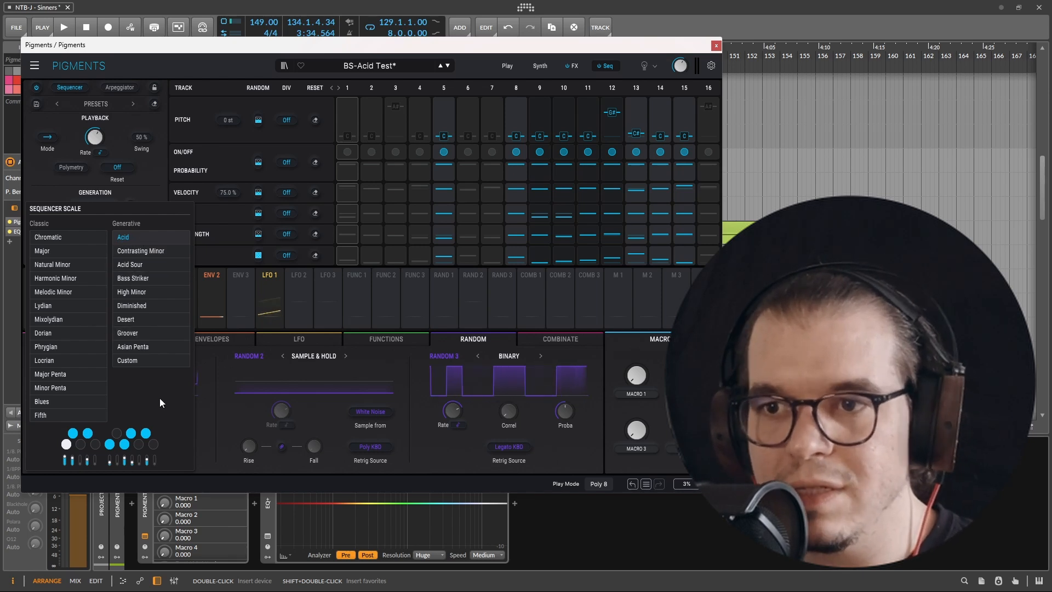
click(356, 45)
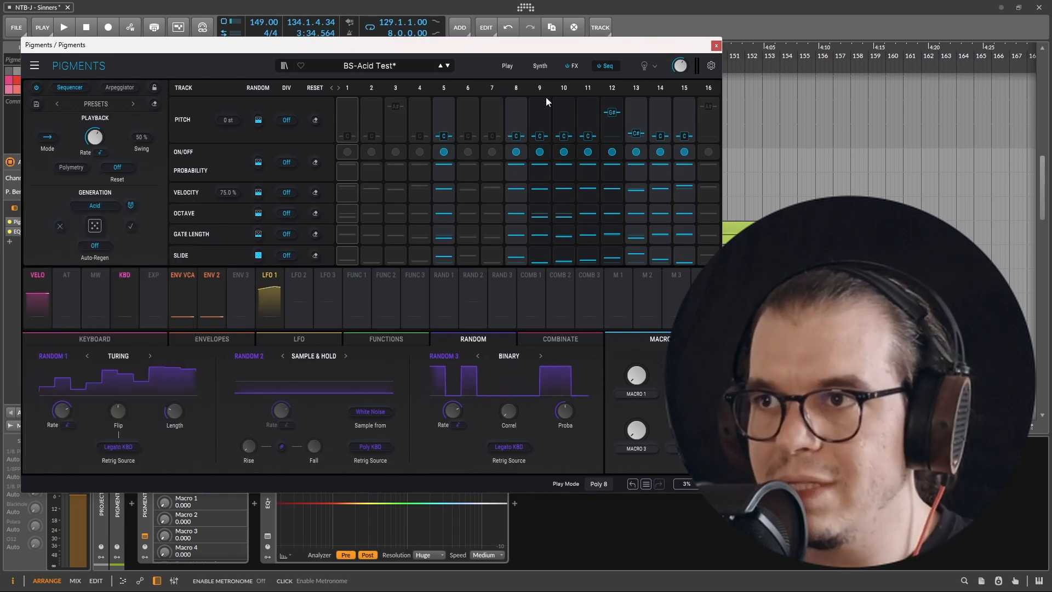
click(541, 66)
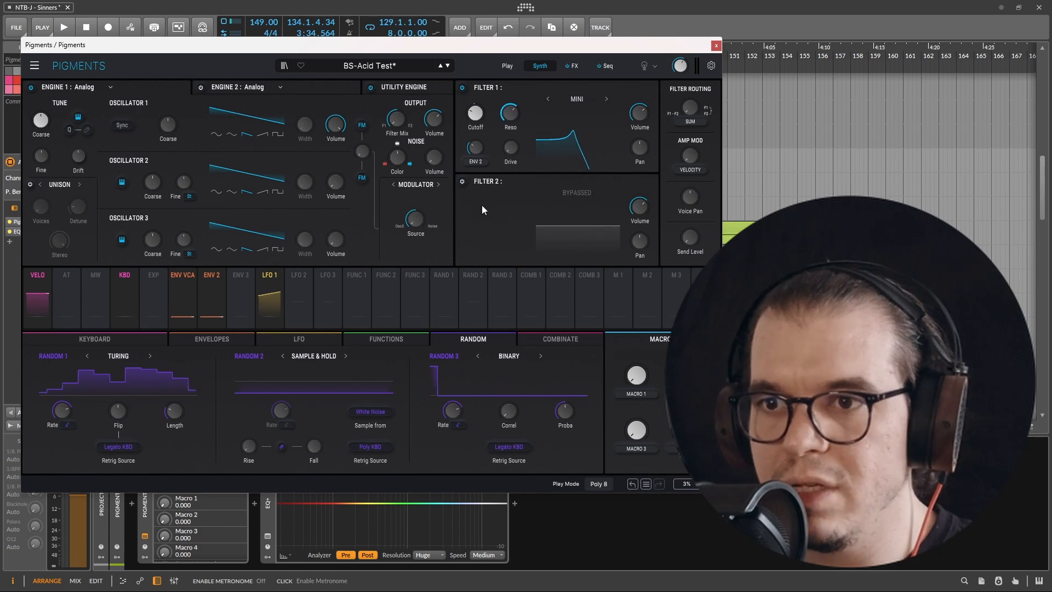
click(225, 340)
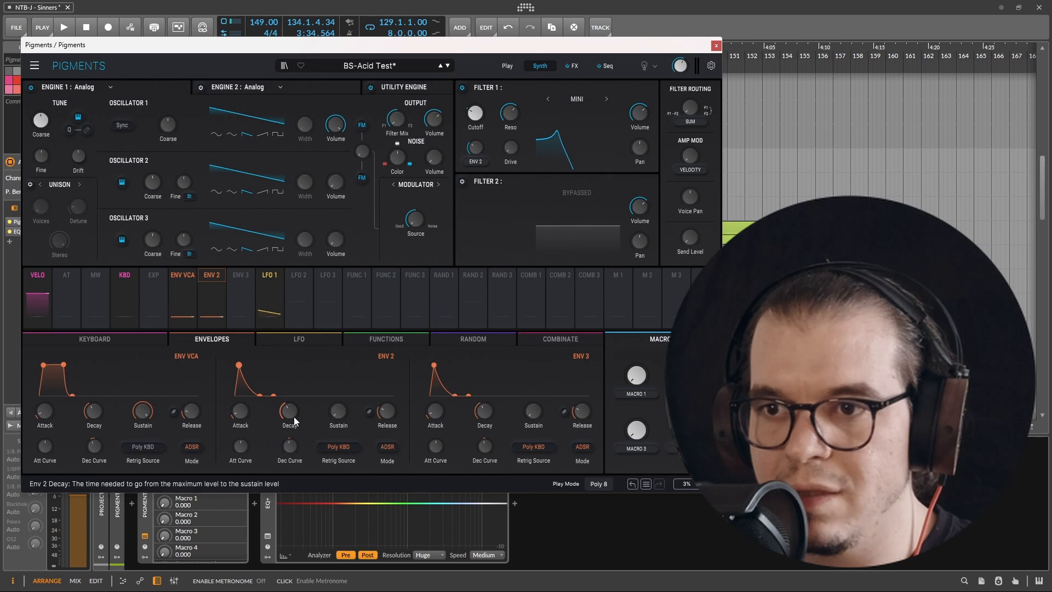
click(609, 66)
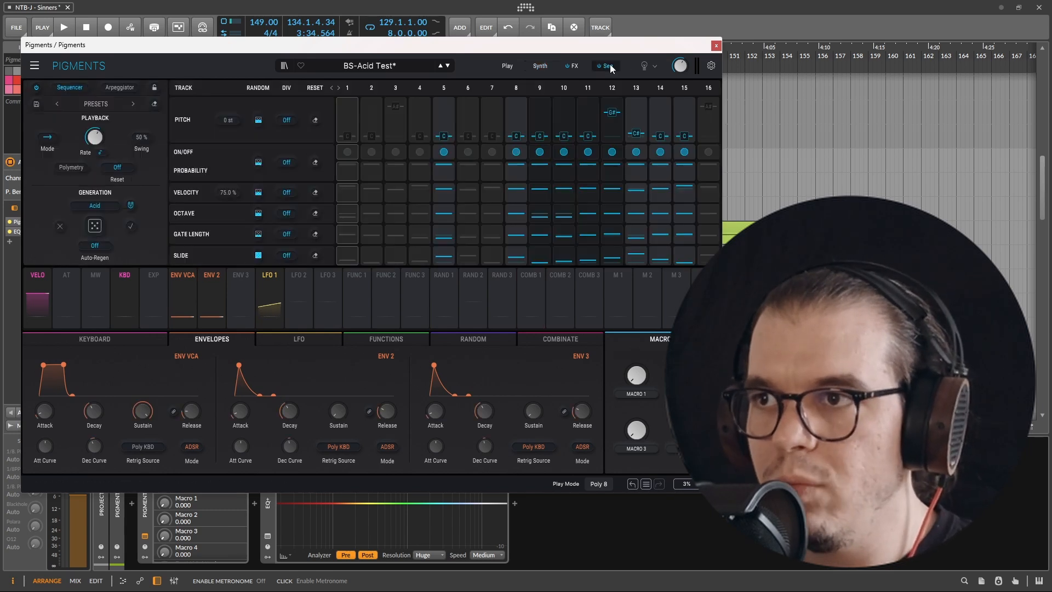
Regenerate the Acid-scale sequence several times and audition the random patterns during playback.
click(94, 225)
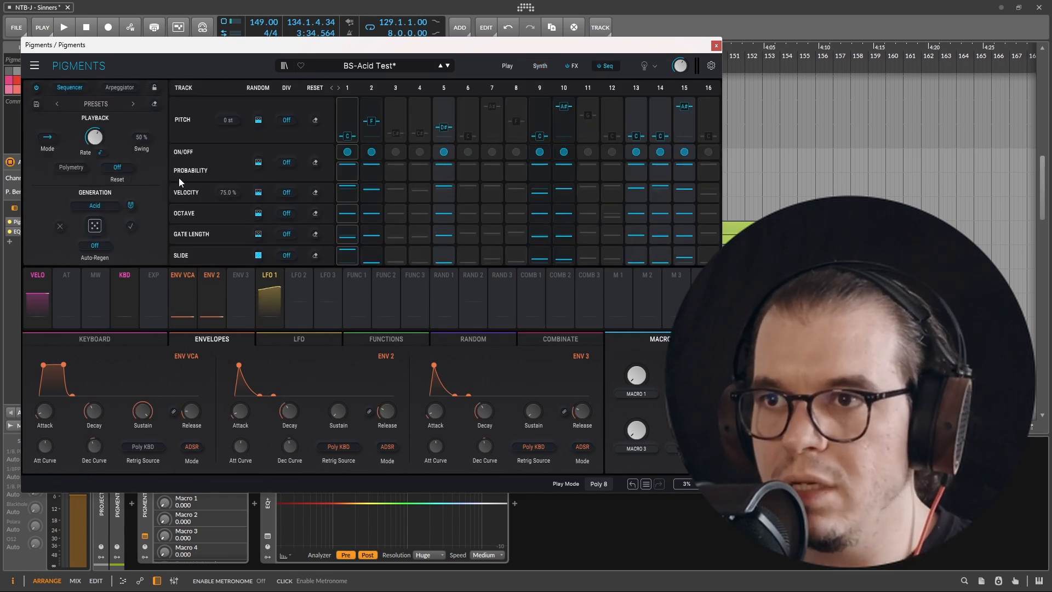
key(space)
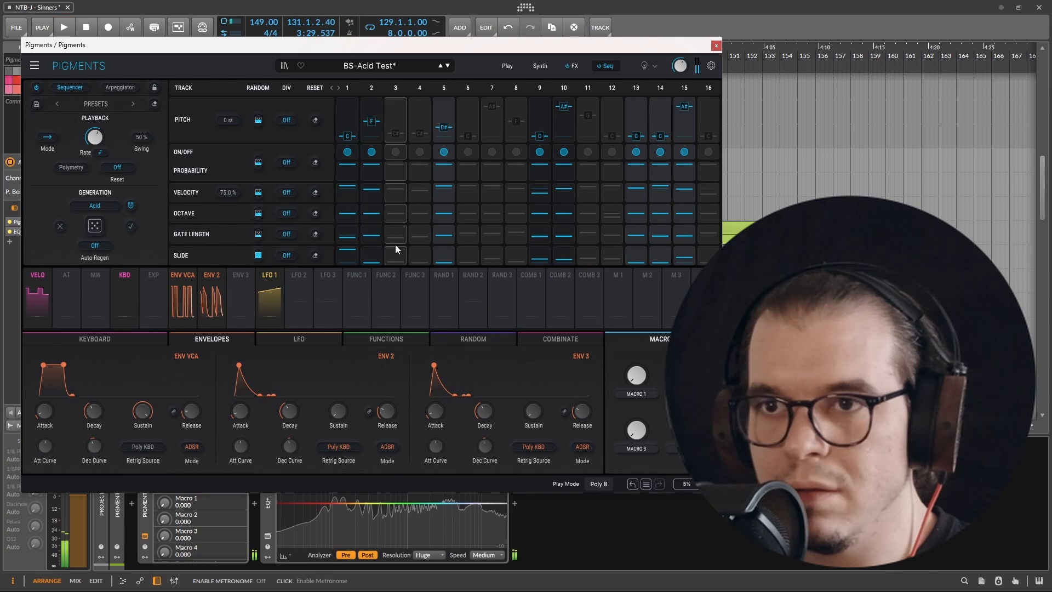
key(space)
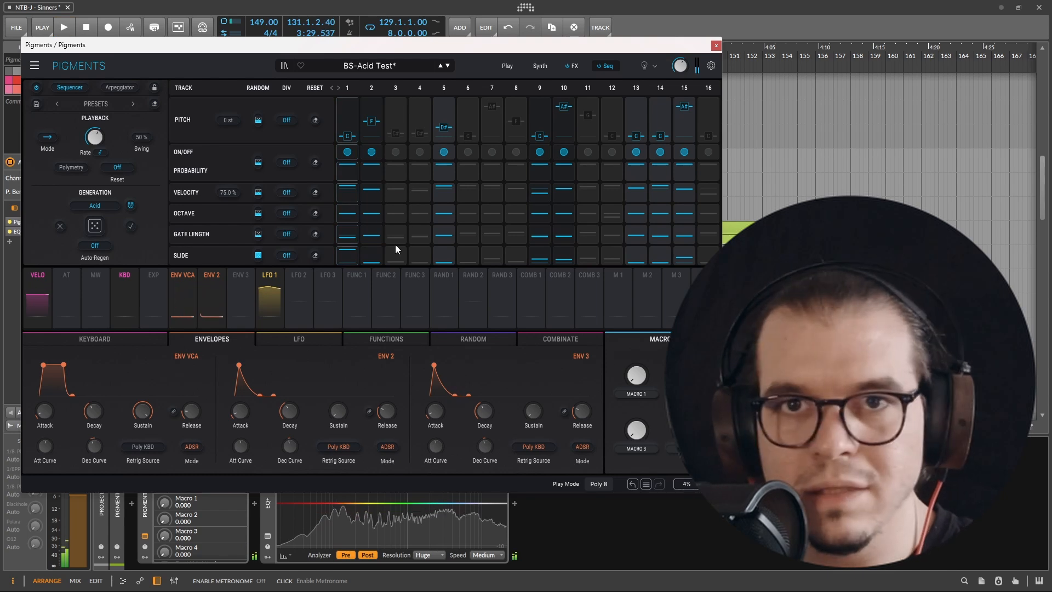
click(95, 226)
key(space)
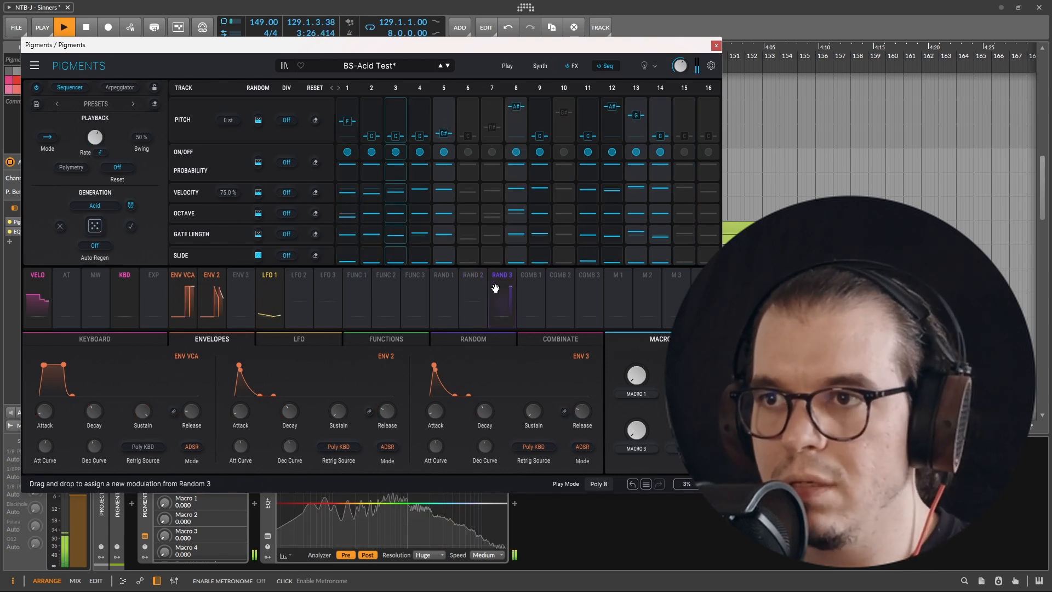
click(96, 230)
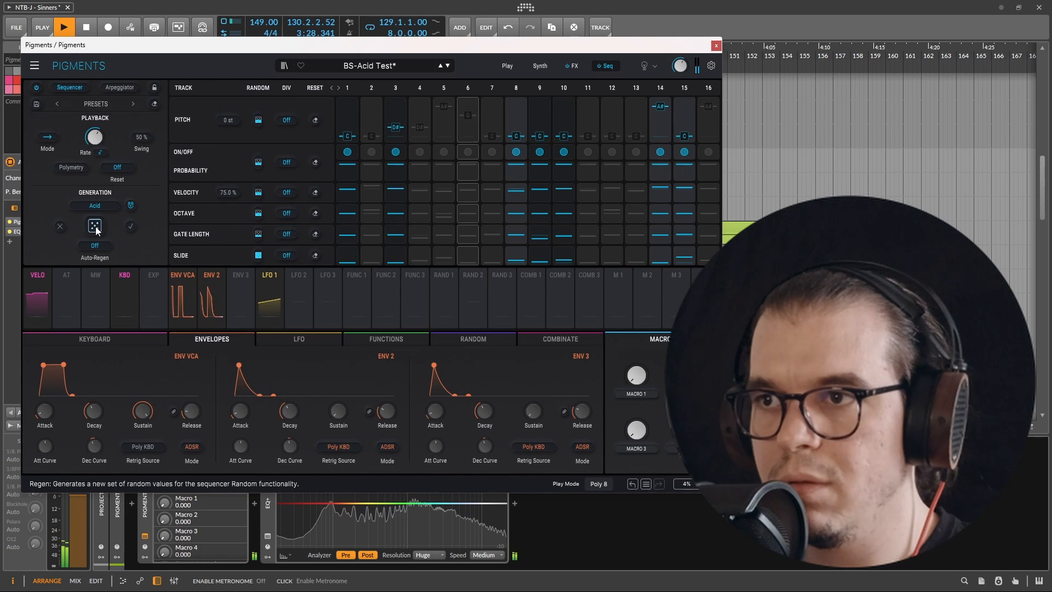
click(97, 231)
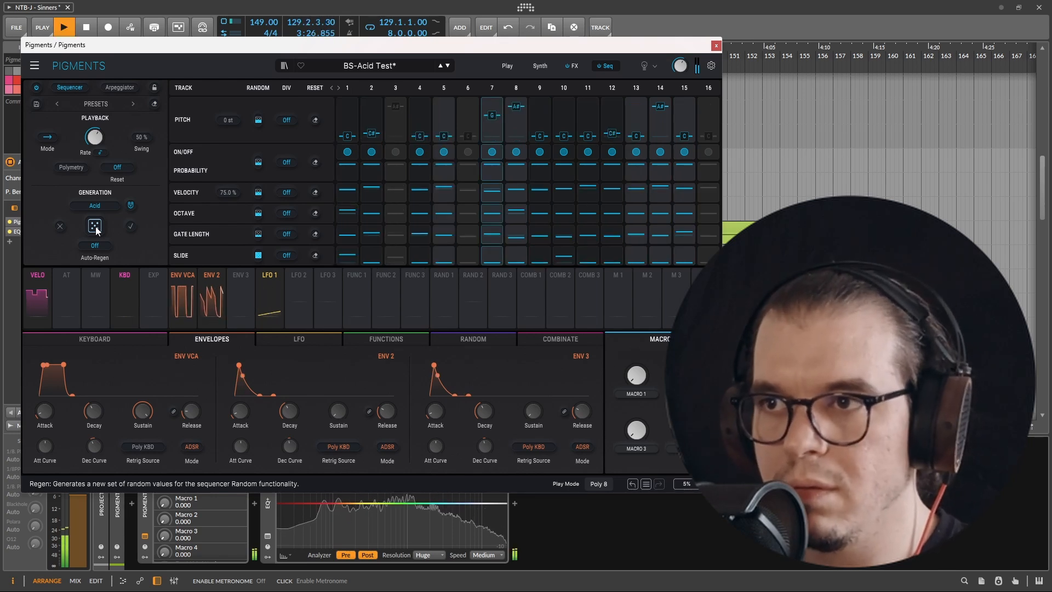
key(space)
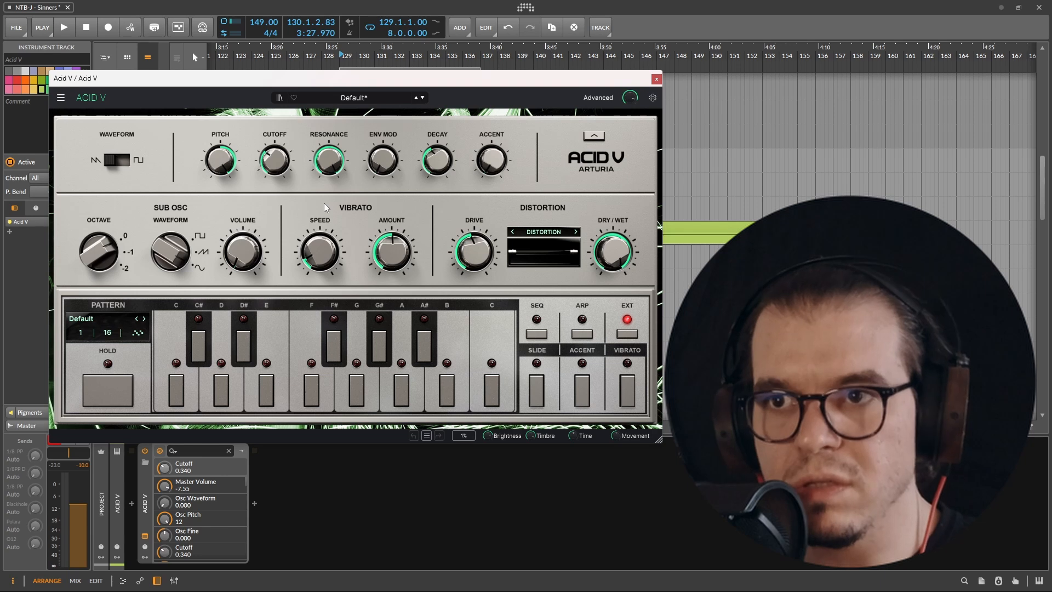
Play the Acid V bassline and set its filter Cutoff to 0.348.
key(space)
mouse_move(275, 160)
mouse_down()
mouse_move(274, 97)
mouse_move(274, 159)
mouse_up()
key(space)
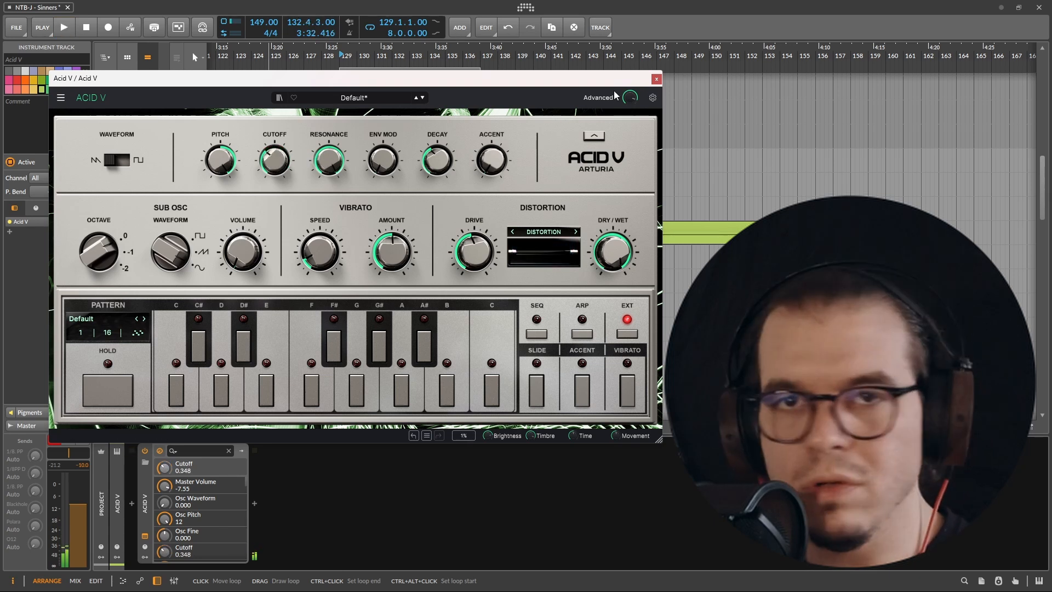
Switch from Acid V to the Pigments instrument on the track above it and generate a new Acid sequence.
click(656, 79)
click(134, 185)
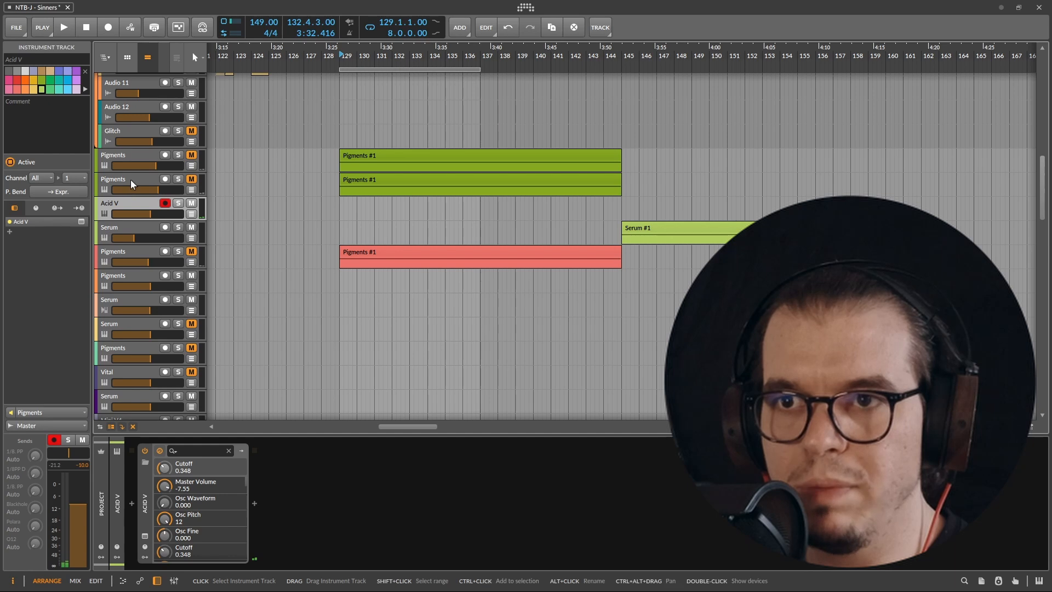
click(145, 536)
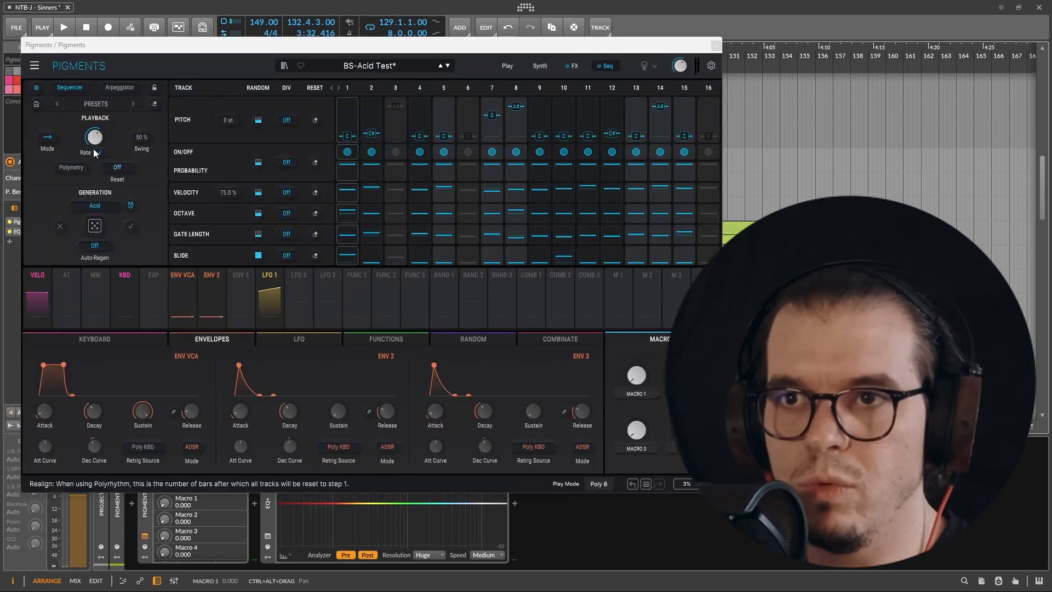
click(95, 225)
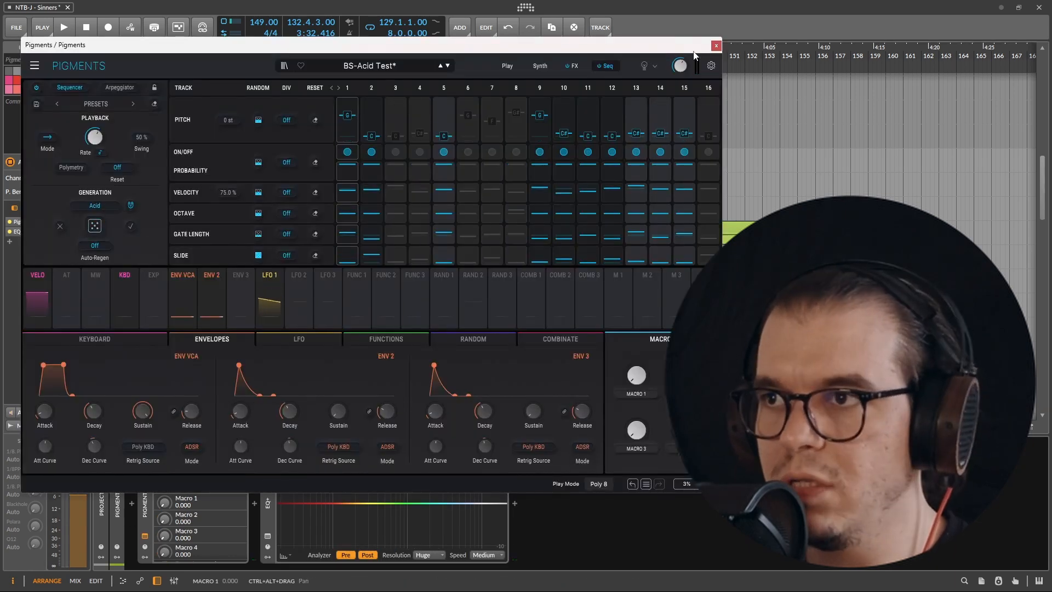
Return to the Acid V instrument and raise its filter Cutoff during playback.
click(716, 45)
click(135, 206)
click(145, 536)
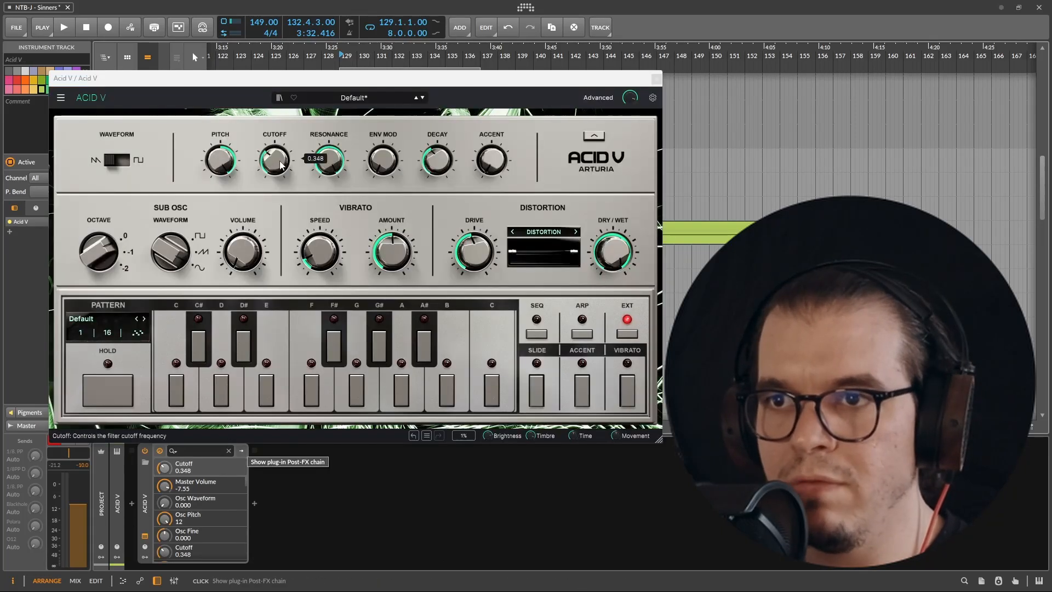
key(space)
drag(289, 148, 289, 113)
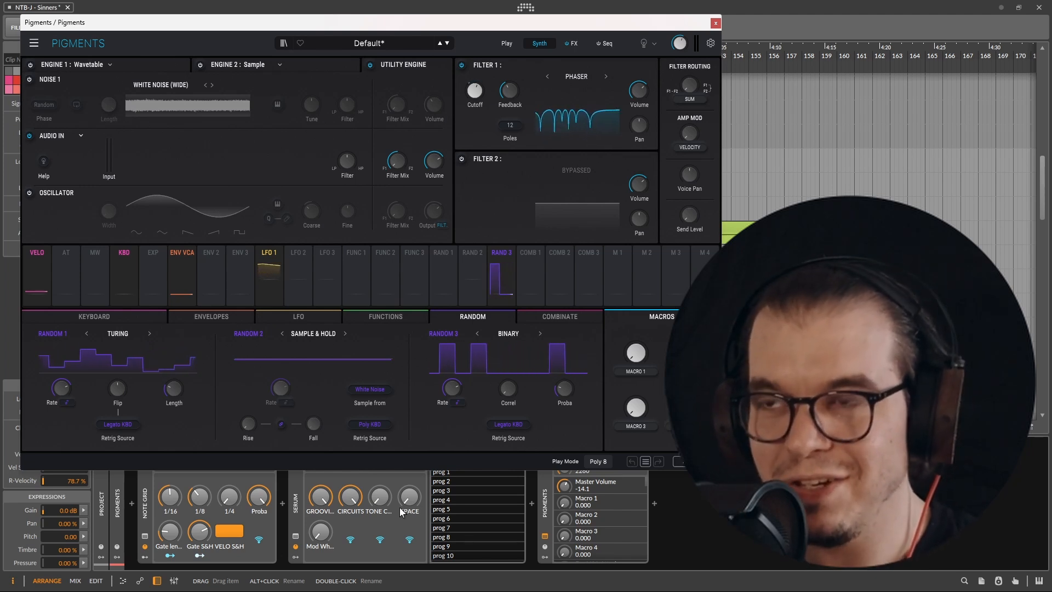
Audition the red Pigments #1 clip with the track soloed and its Pigments device bypassed, and unsolo the track during playback.
click(715, 23)
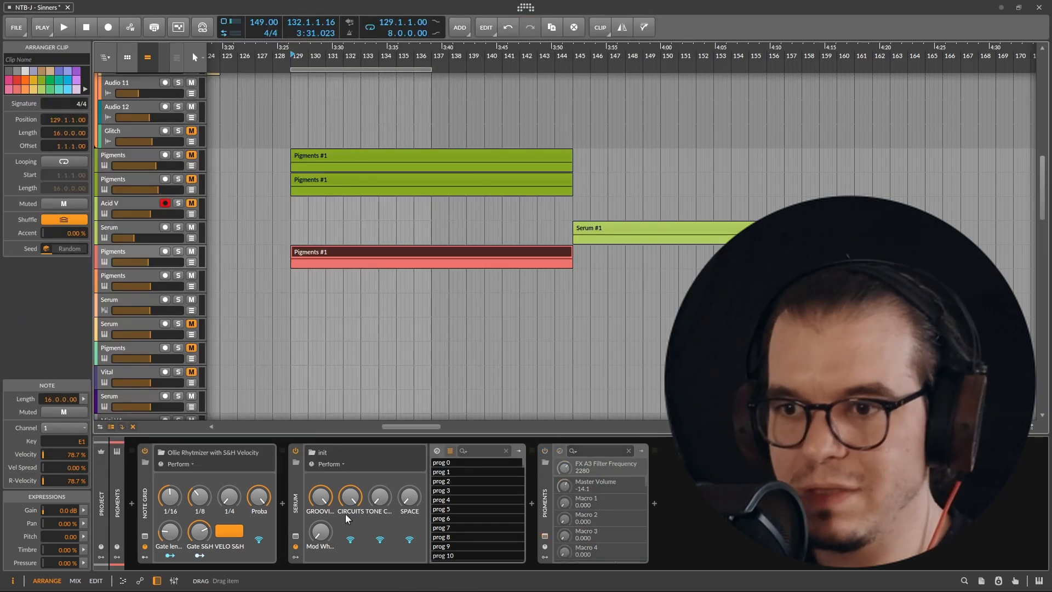
click(178, 251)
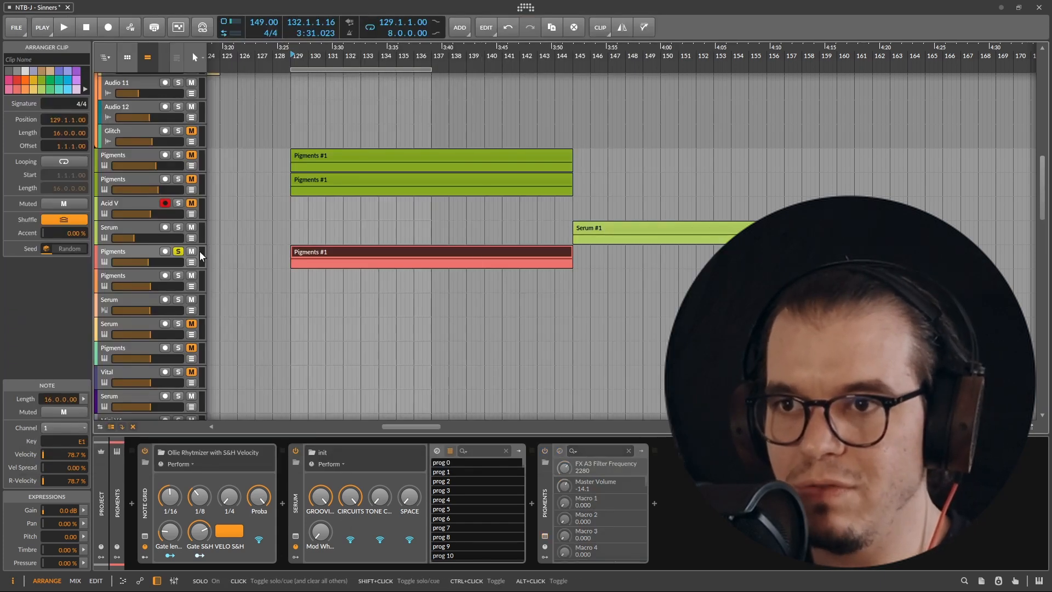
click(307, 261)
click(313, 253)
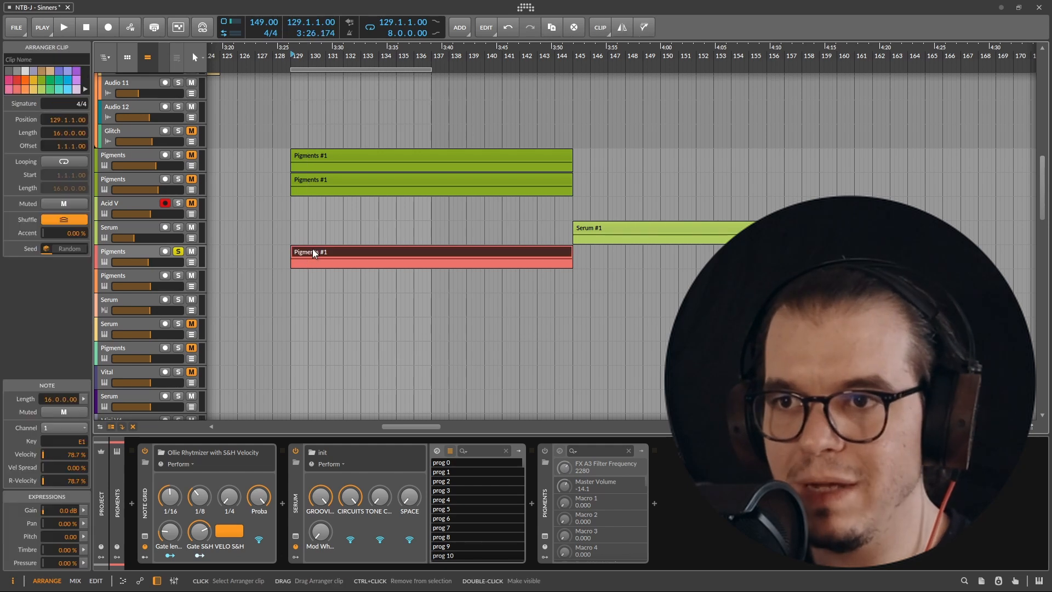
key(space)
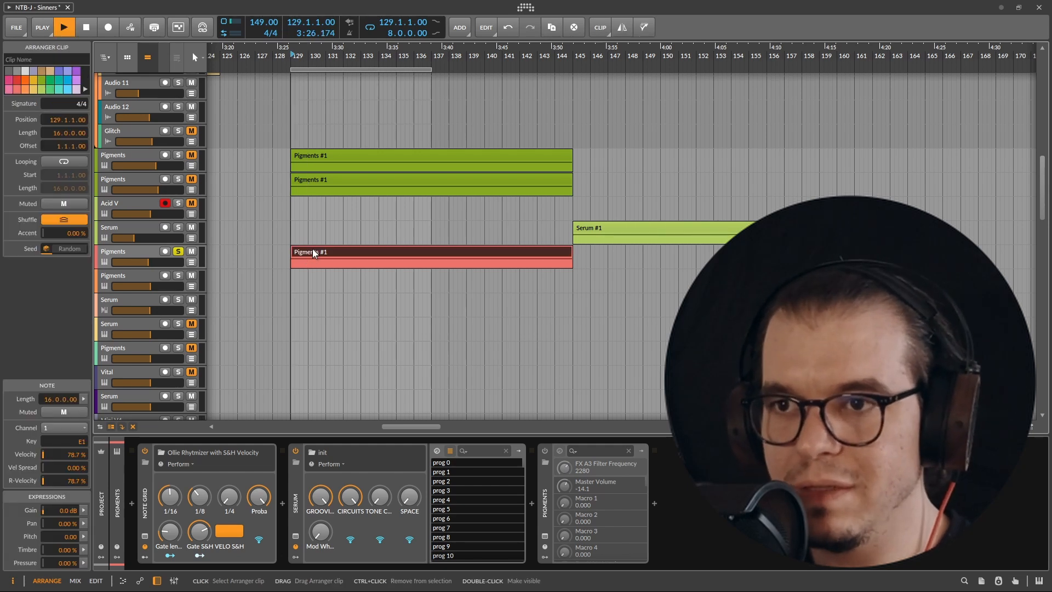
click(178, 251)
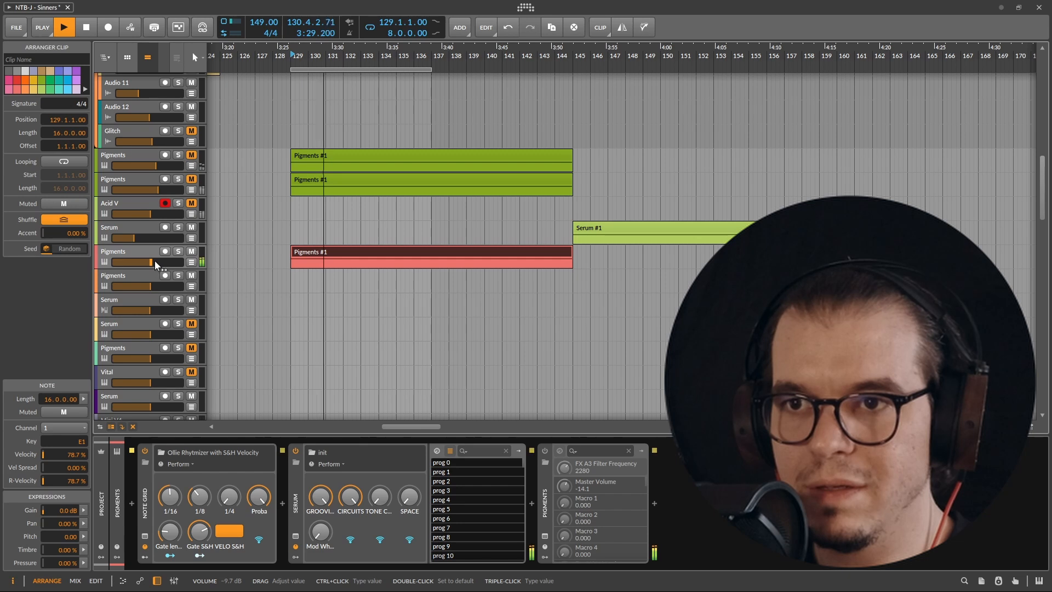
key(space)
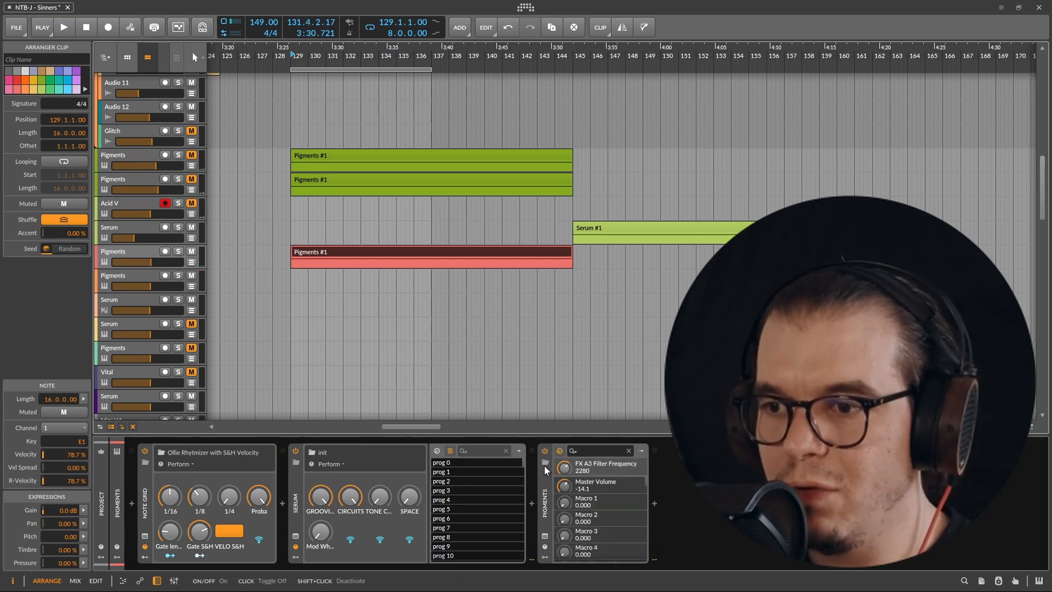
Open the red track's Pigments effect, inspect its phaser and FX chains, and slightly lower FX A's Multi Filter cutoff for playback.
click(544, 535)
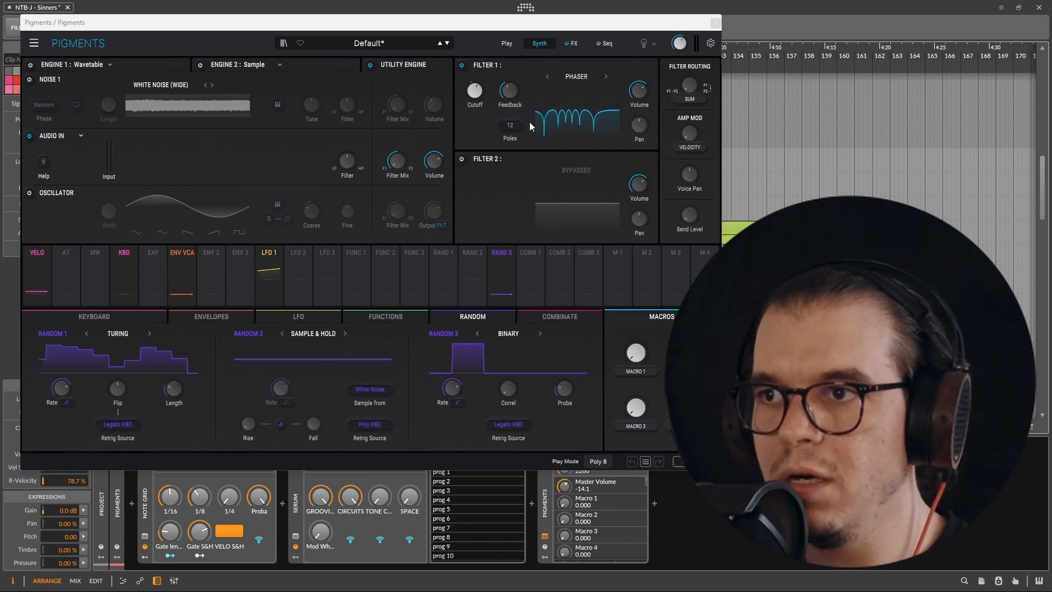
click(573, 44)
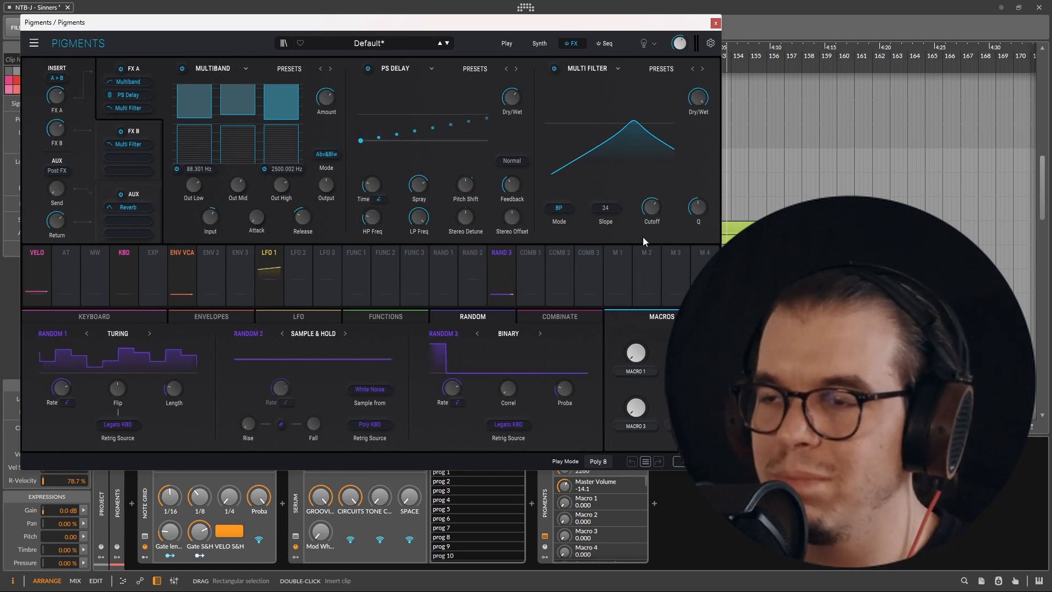
mouse_move(652, 209)
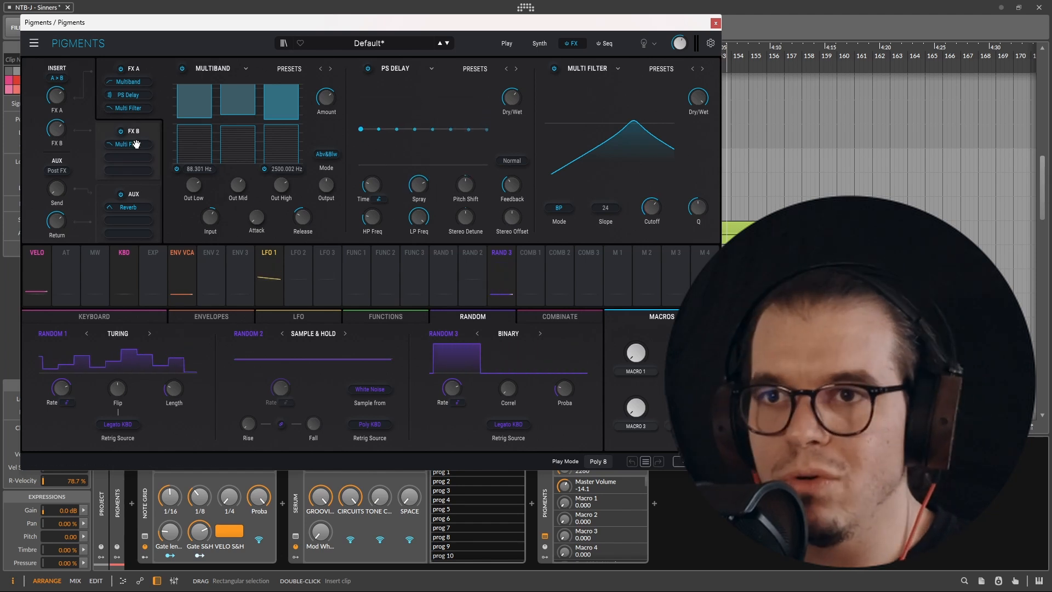
click(157, 130)
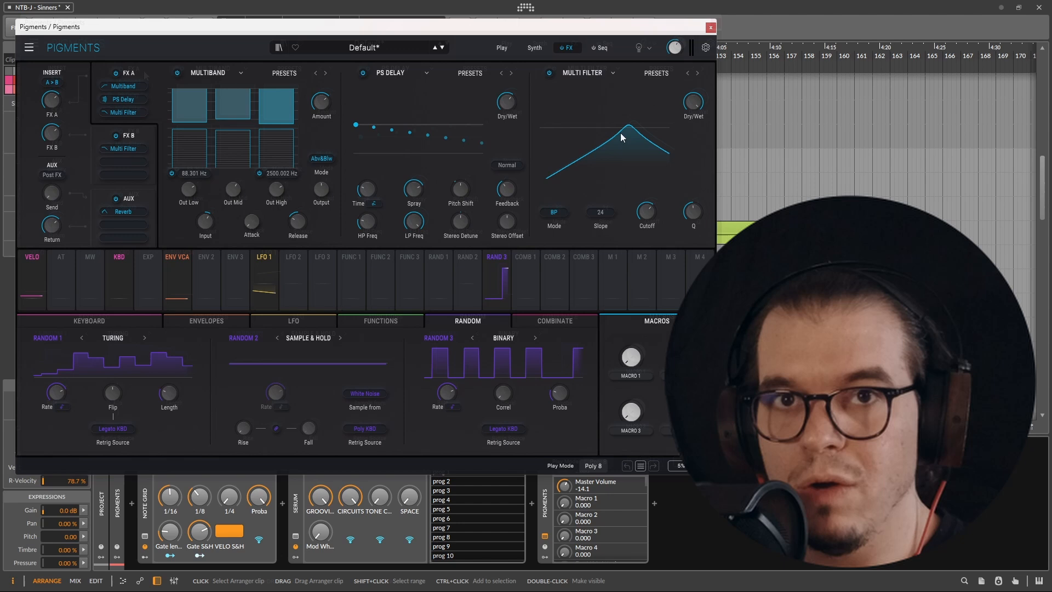
mouse_move(645, 218)
mouse_down()
mouse_move(644, 198)
mouse_move(644, 230)
mouse_move(645, 218)
mouse_up()
key(space)
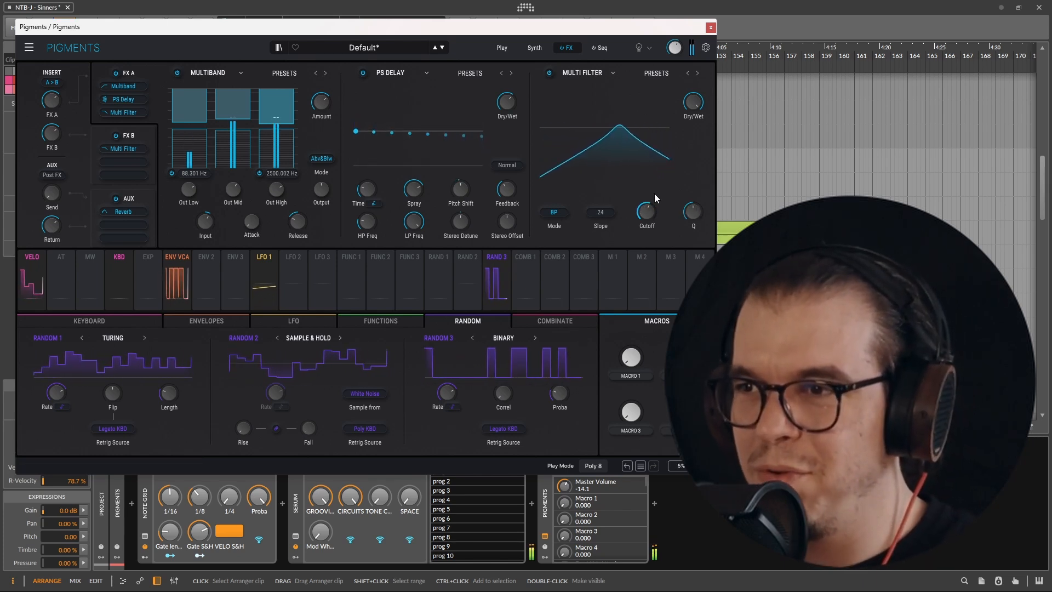